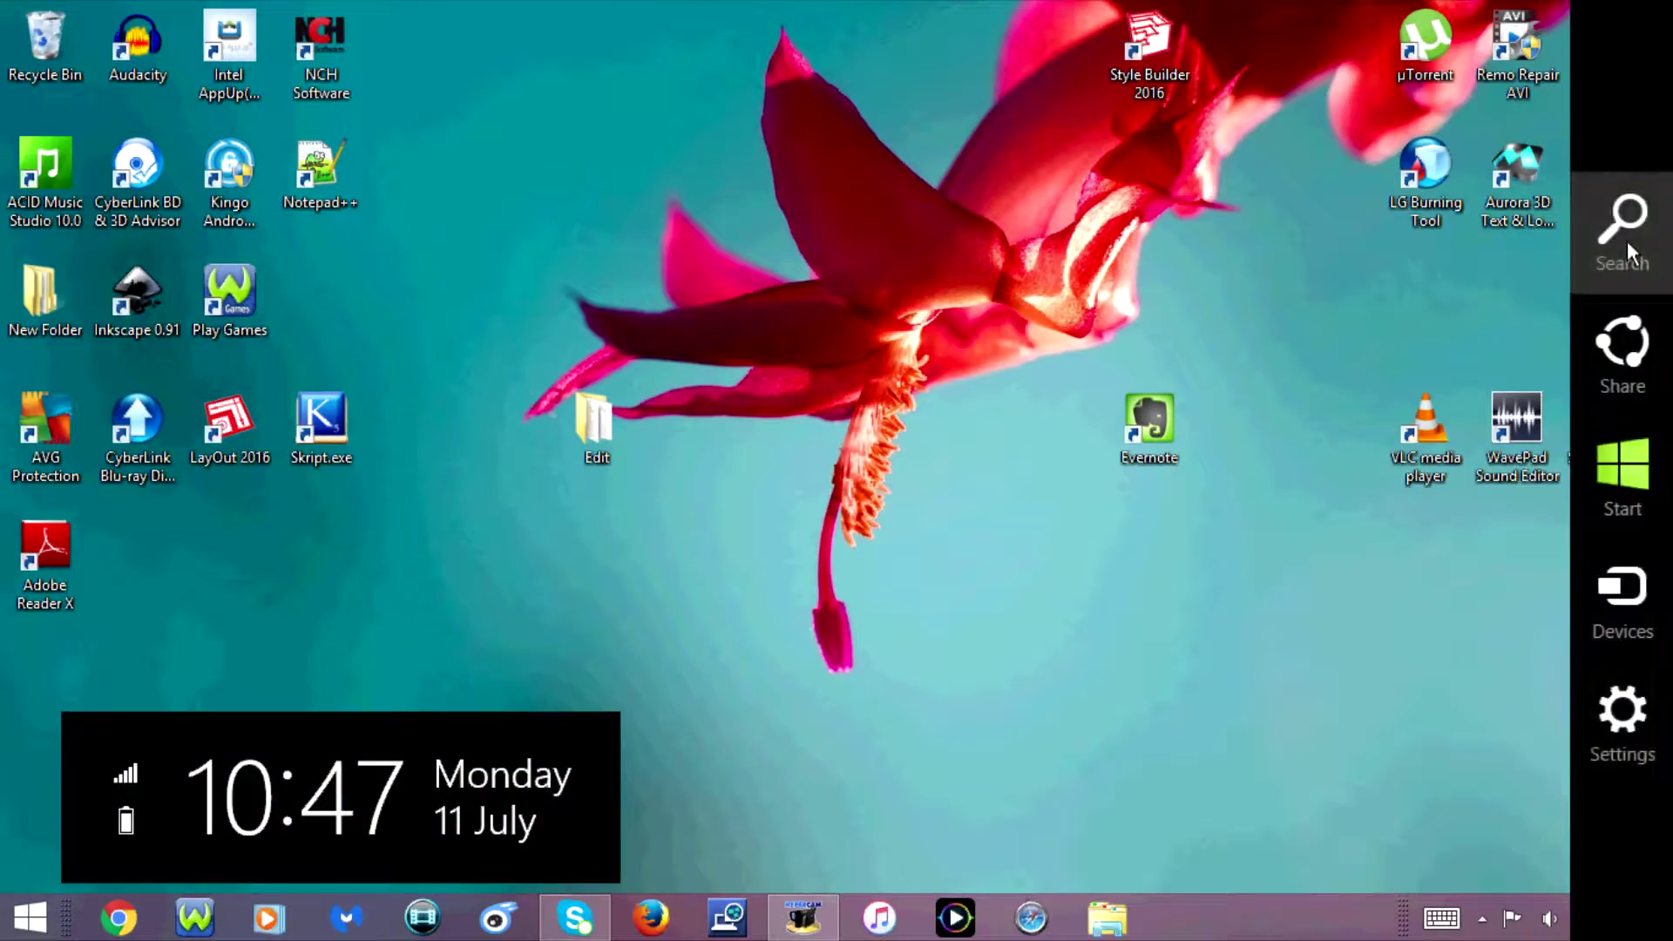
Step: Search the computer for Movie Maker and launch it
left_click(1628, 241)
type("mp")
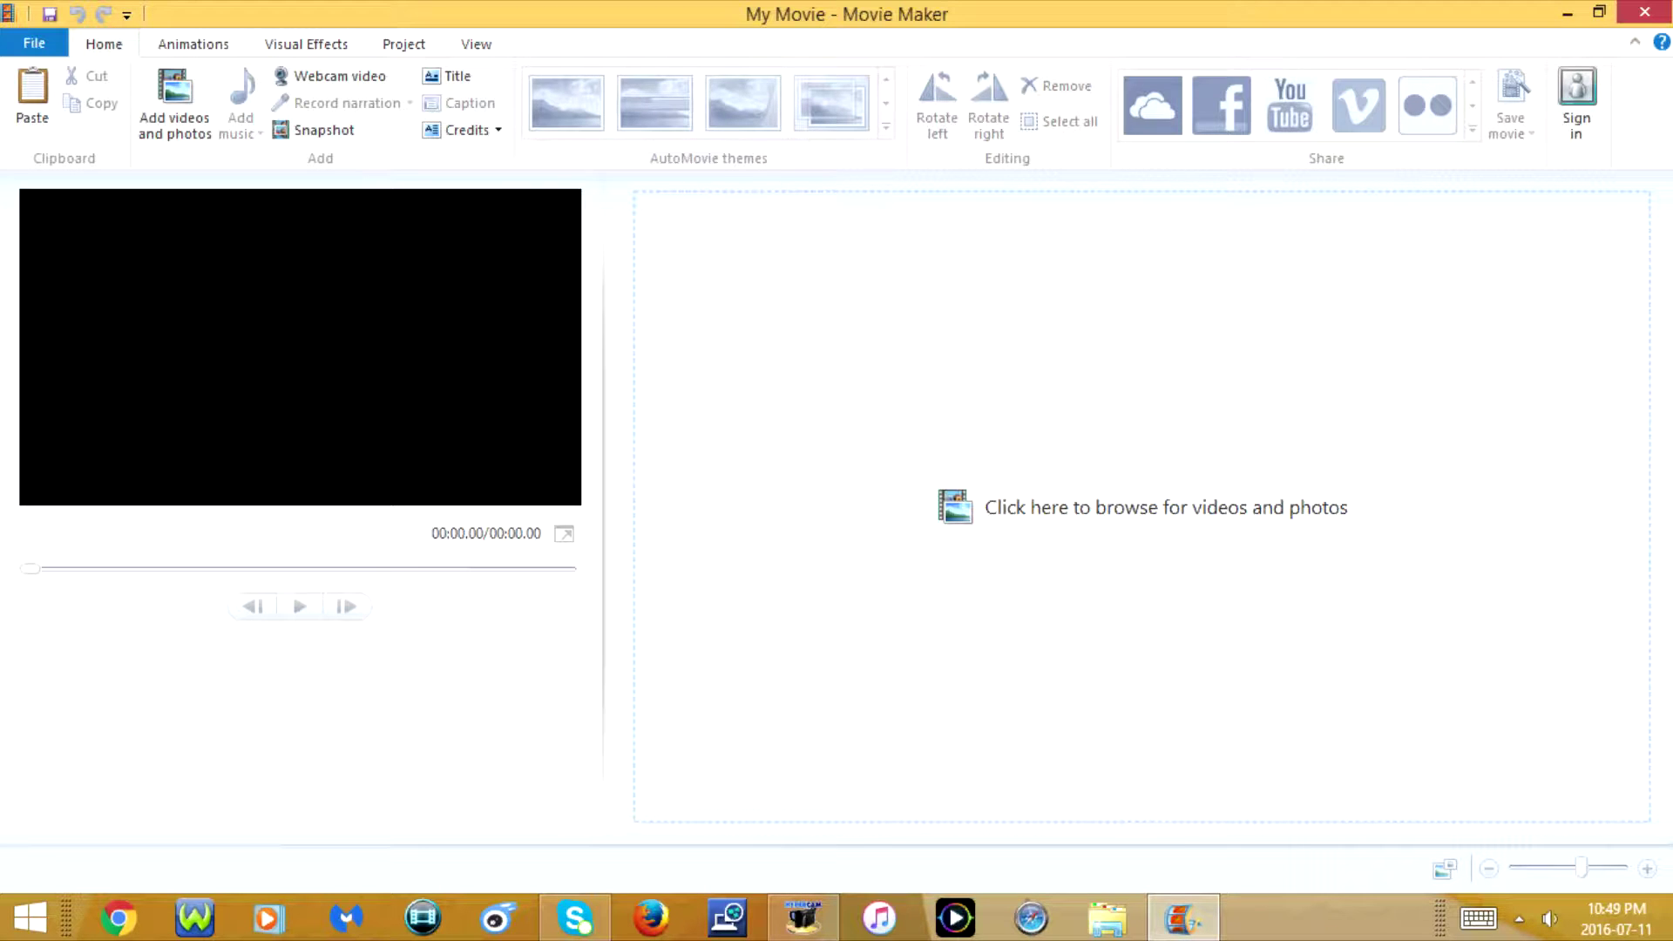
Step: Bring up the Open Project dialog and cancel it without choosing a project
key("ctrl+o")
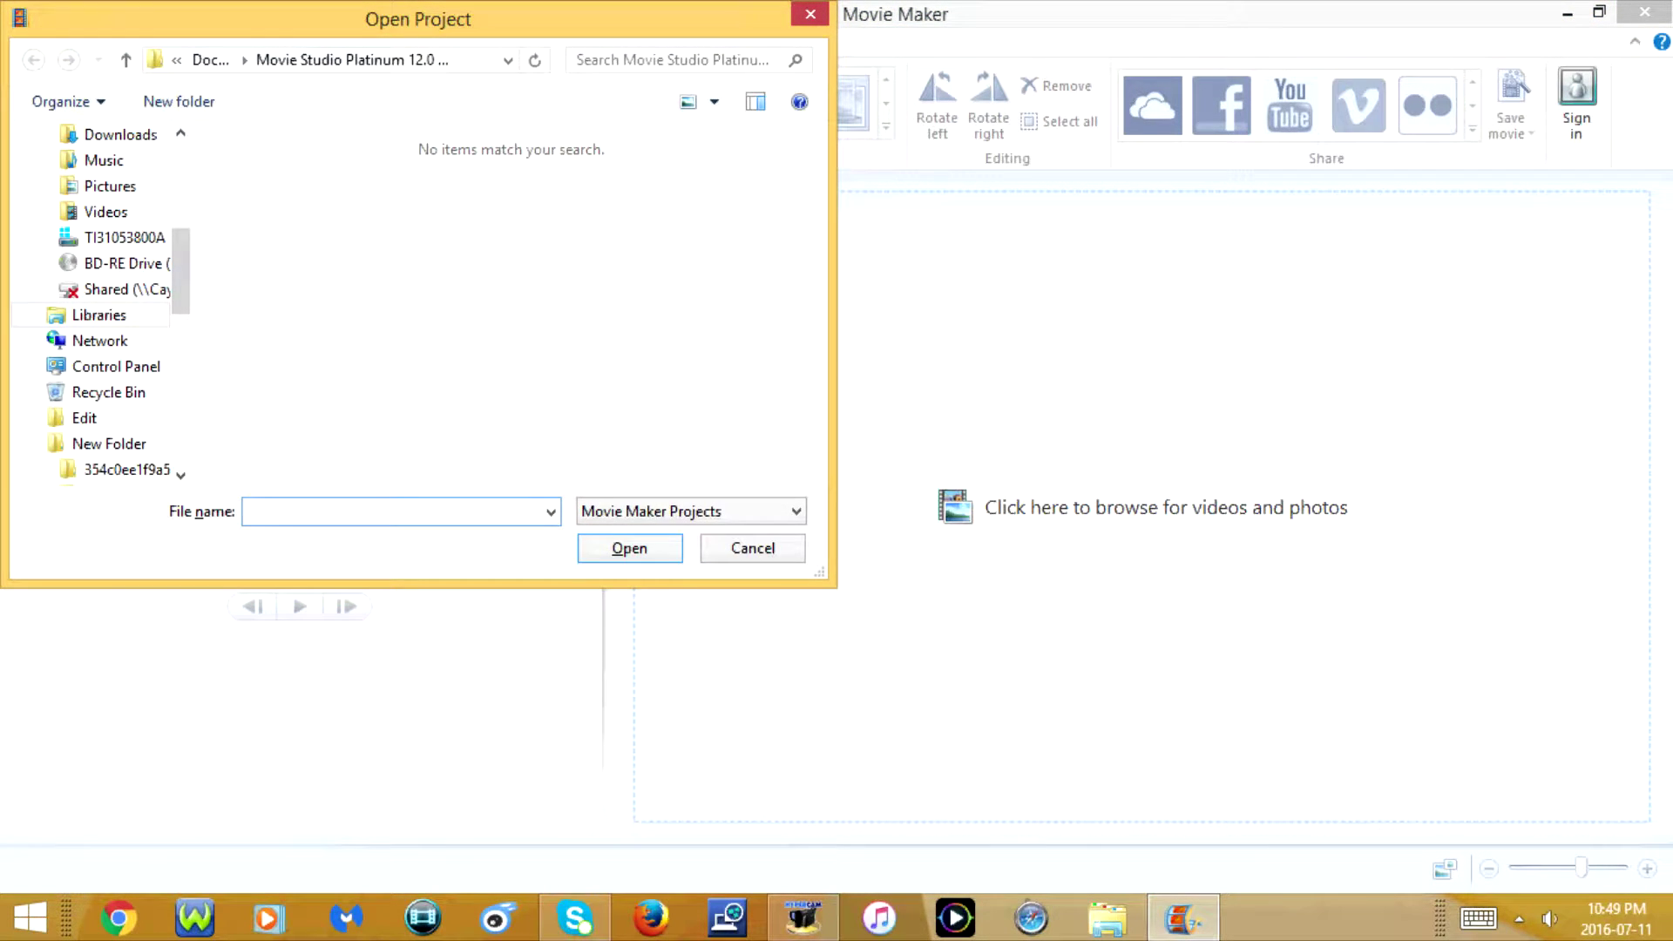
left_click(762, 547)
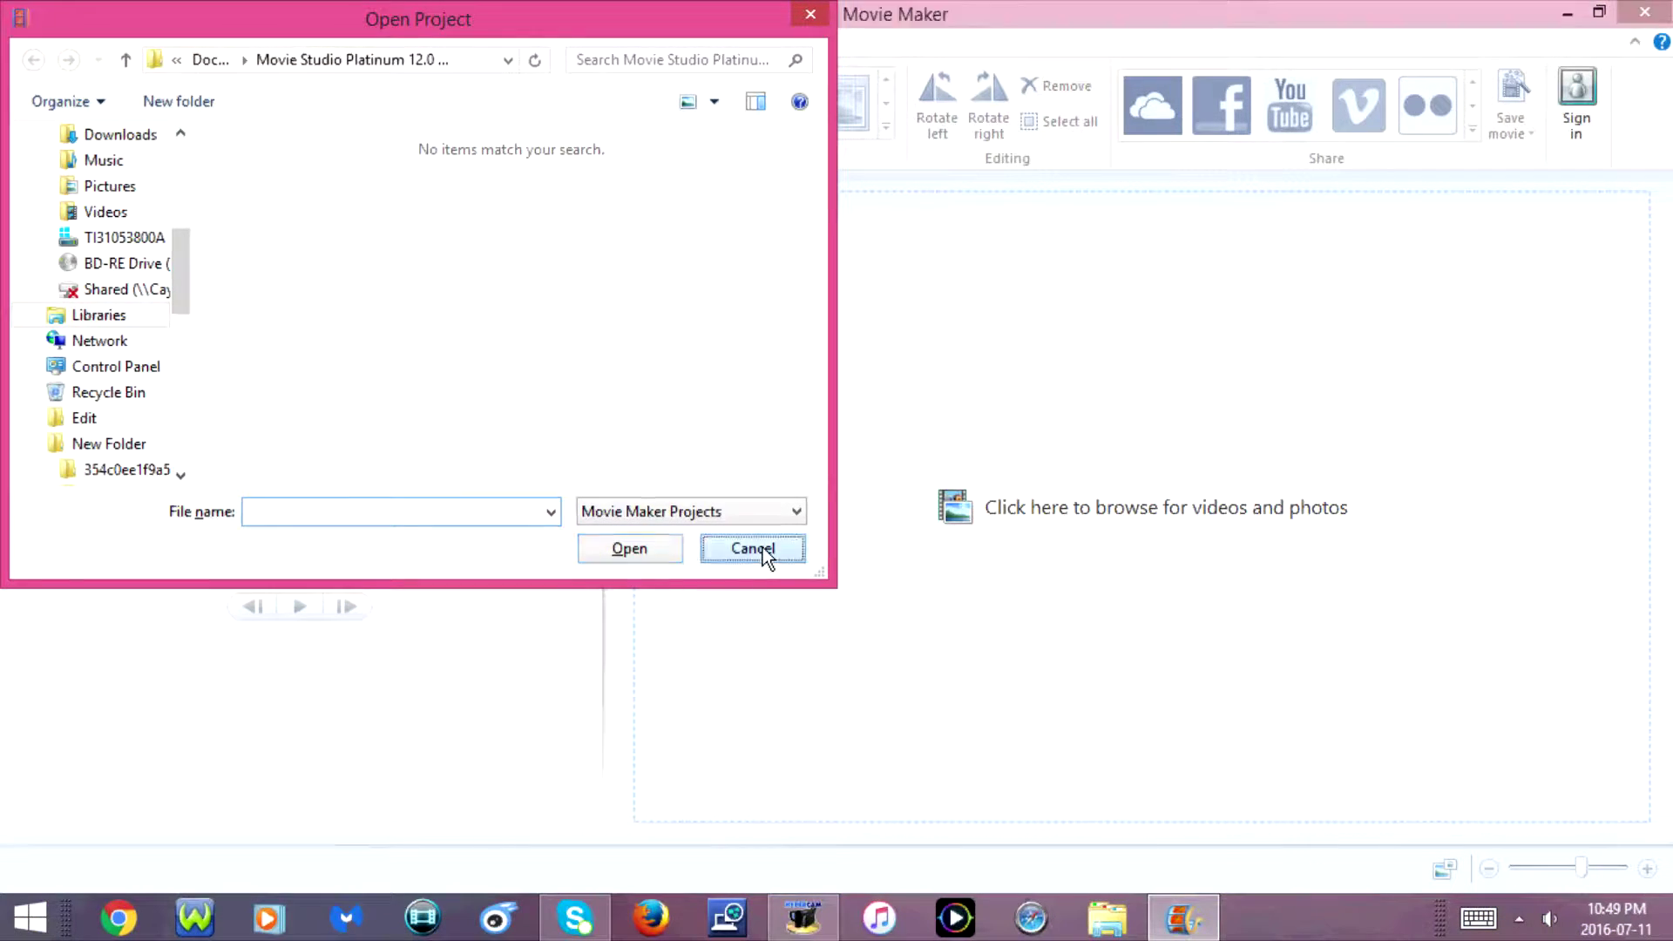
Step: Add the video MVI_0041 from the 100___05 folder of the Videos library to the project
left_click(179, 104)
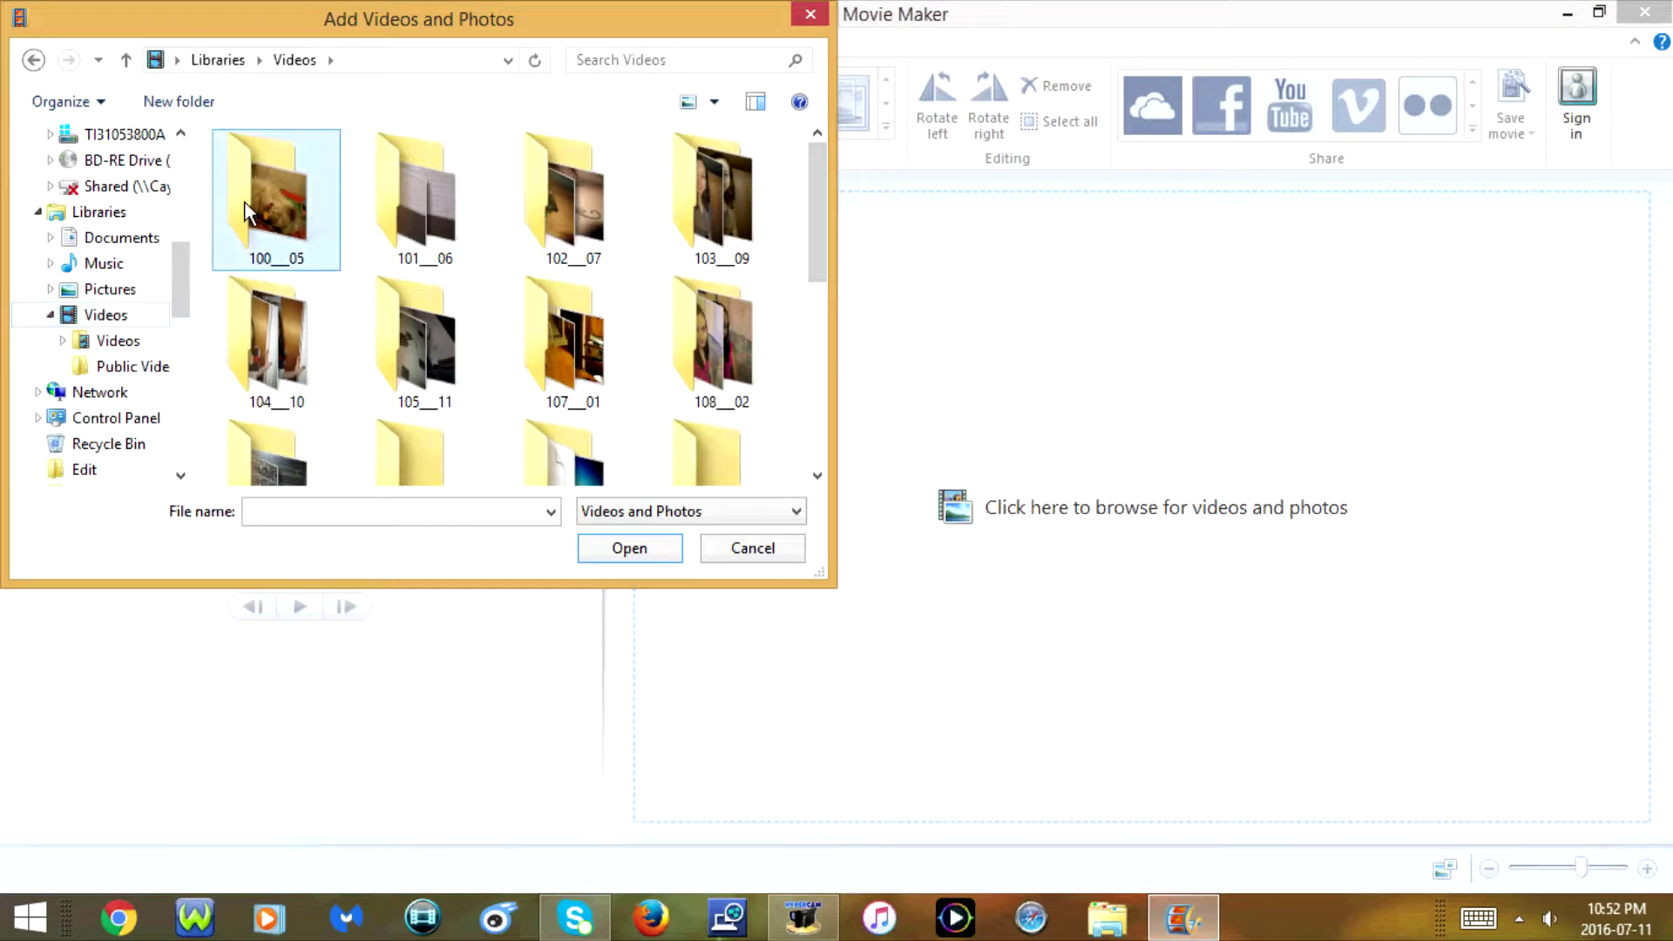
double_click(246, 210)
left_click(277, 174)
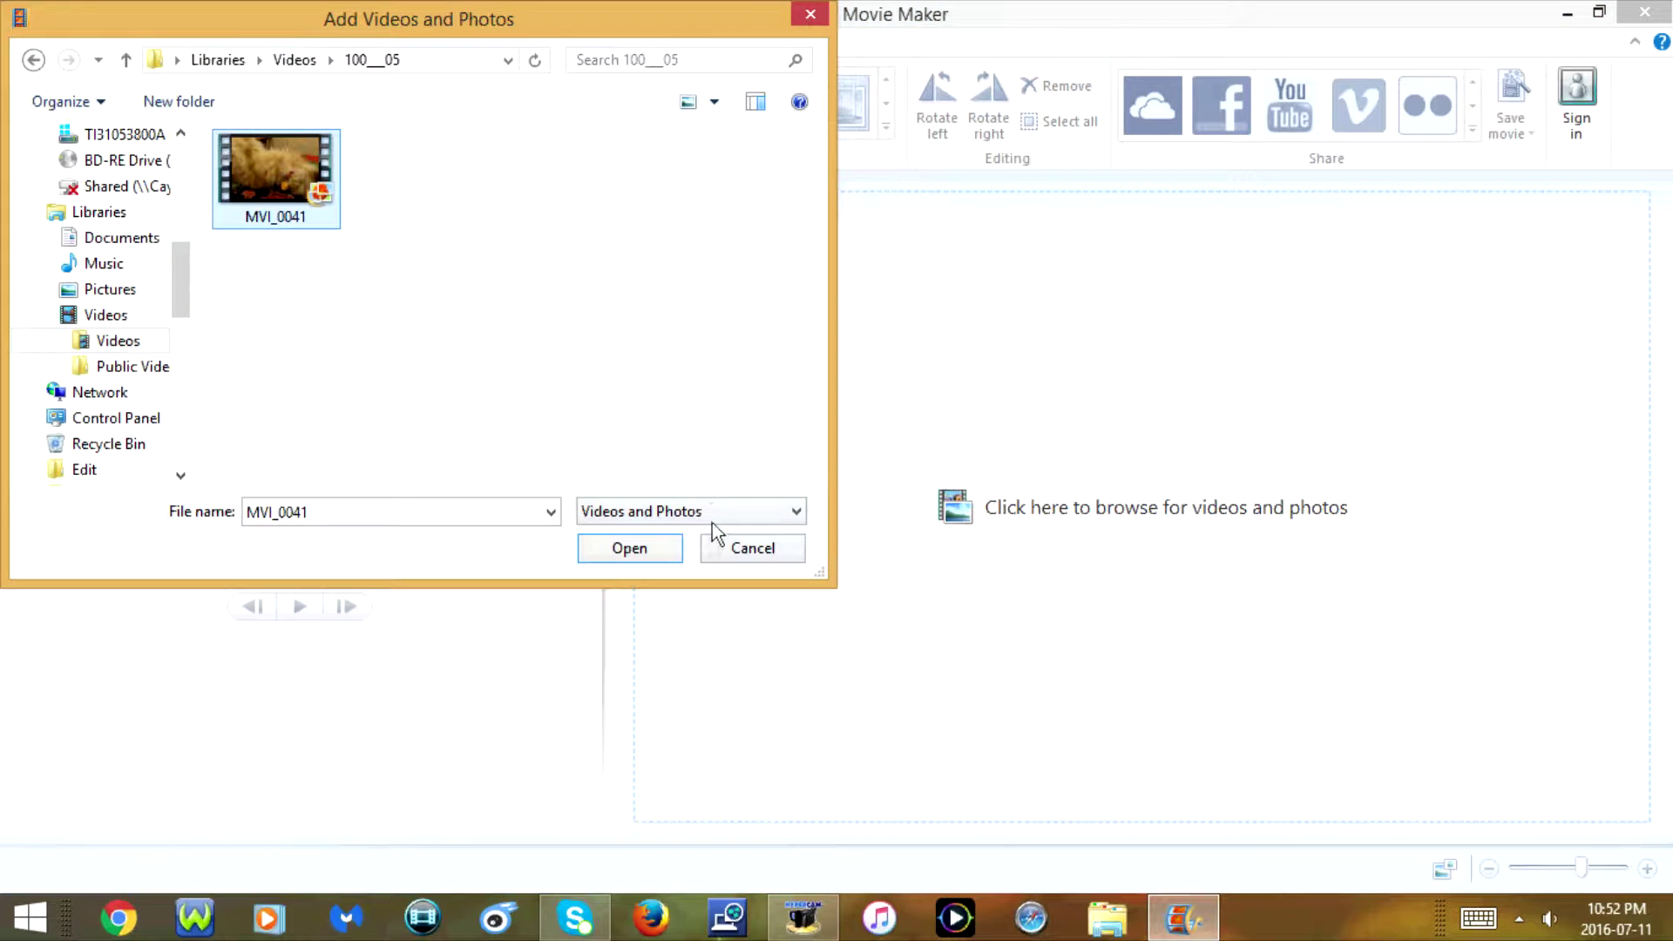
left_click(665, 551)
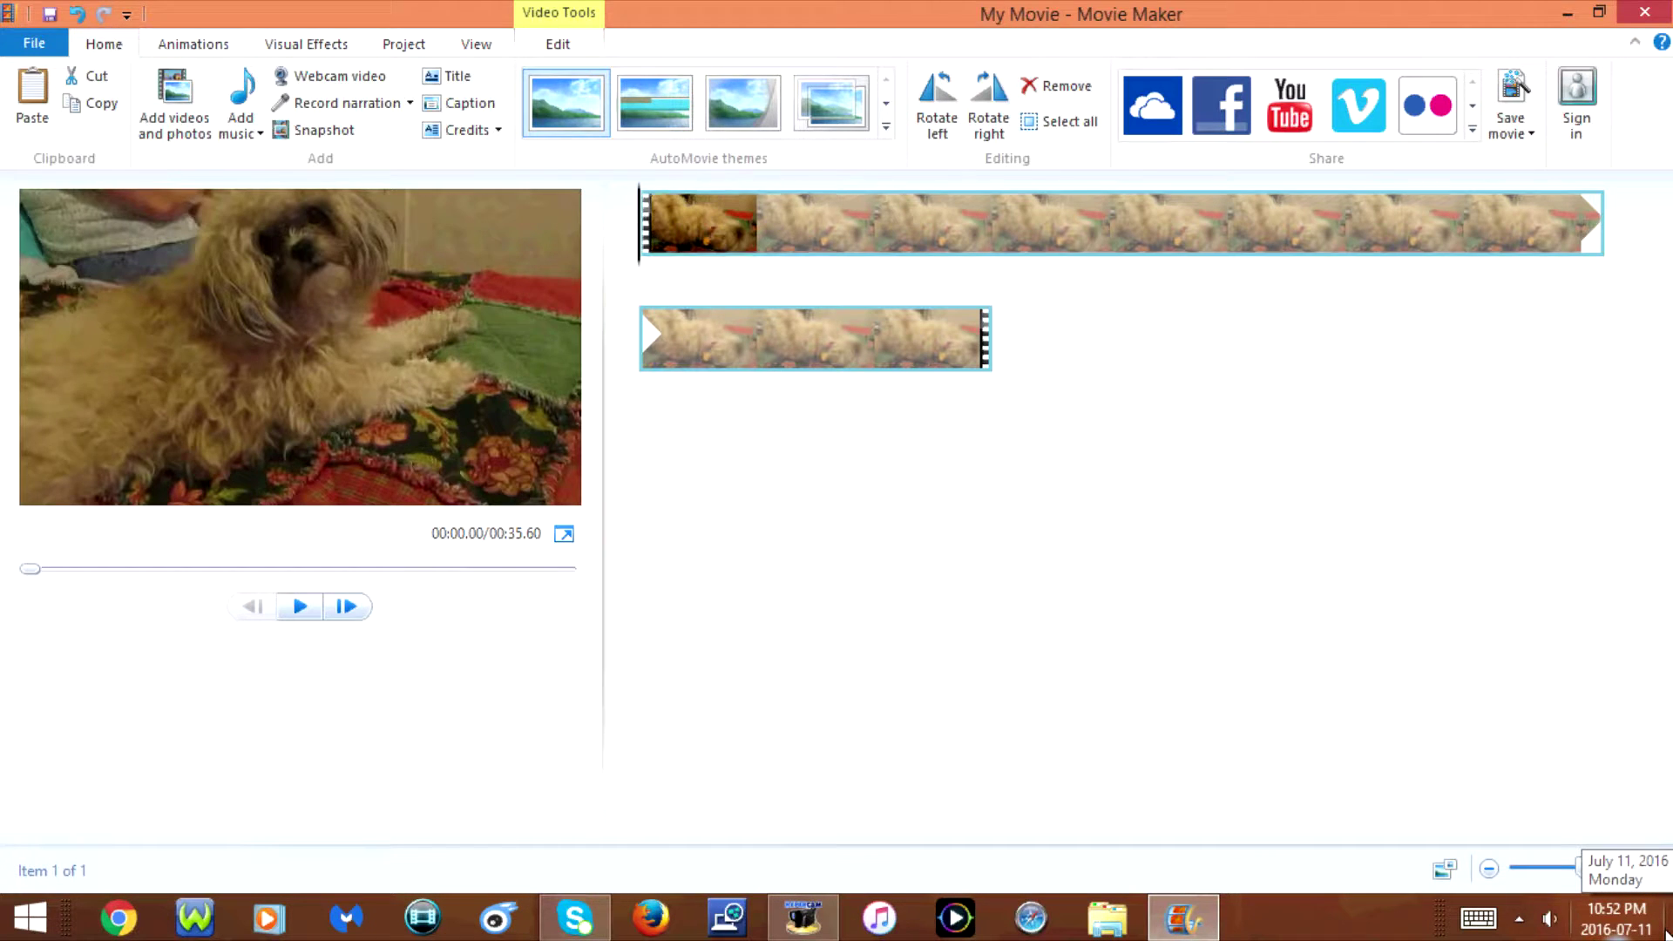
Step: Save the project as Test in the Movie Maker Projects format
key("ctrl+s")
mouse_move(1667, 932)
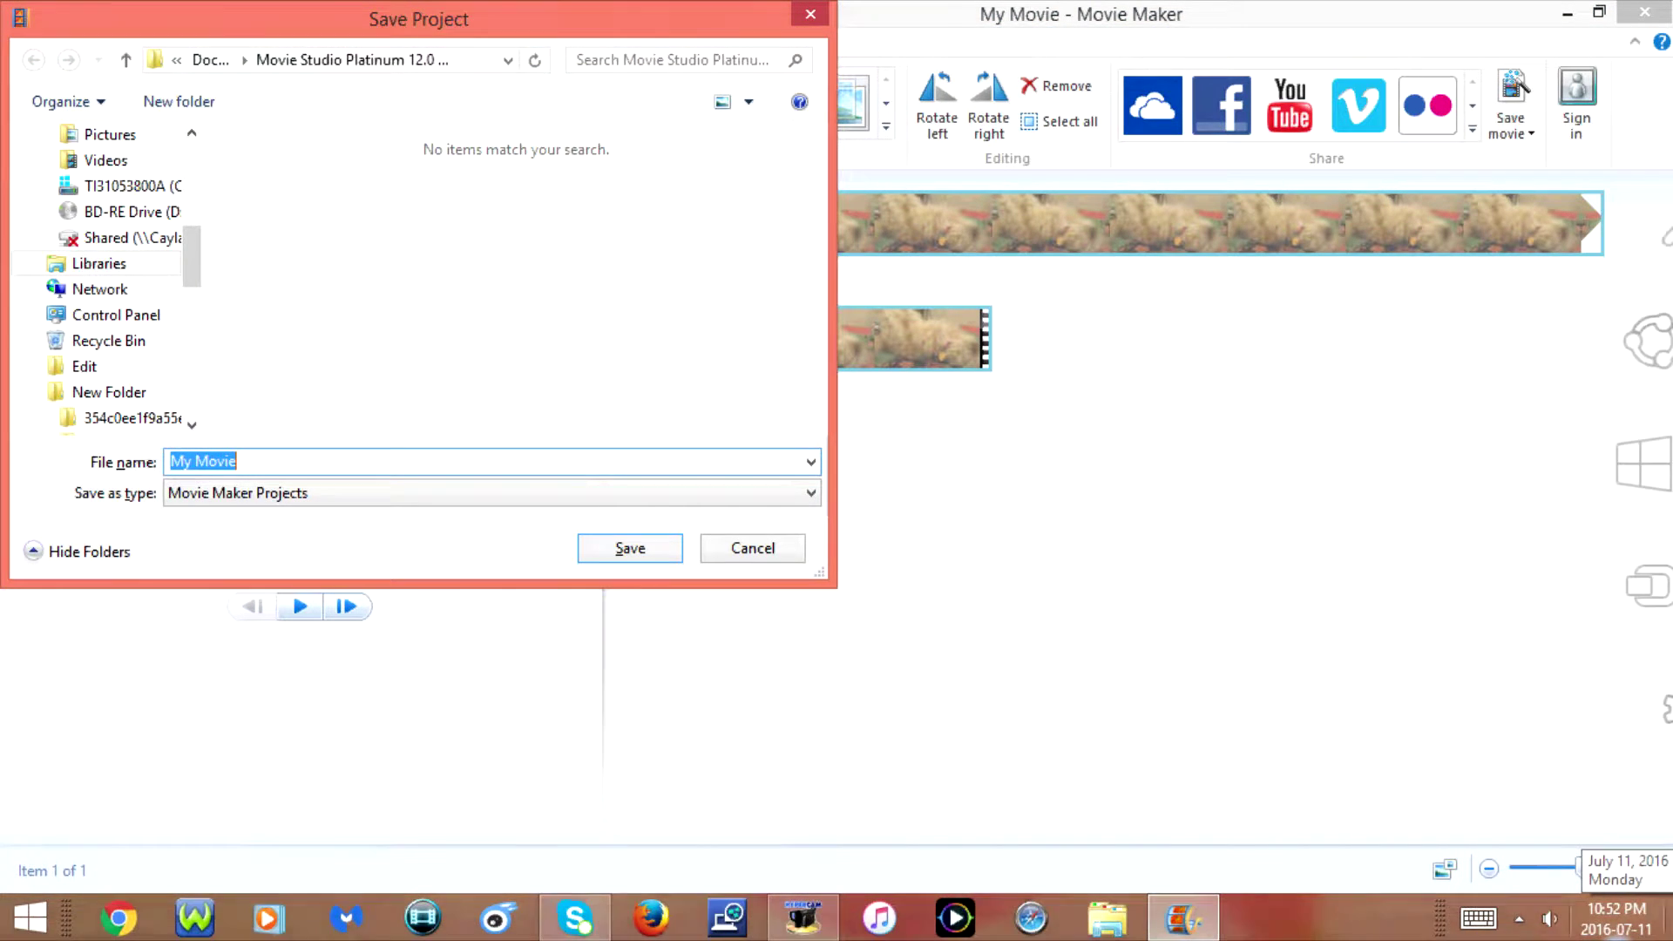
type("Test")
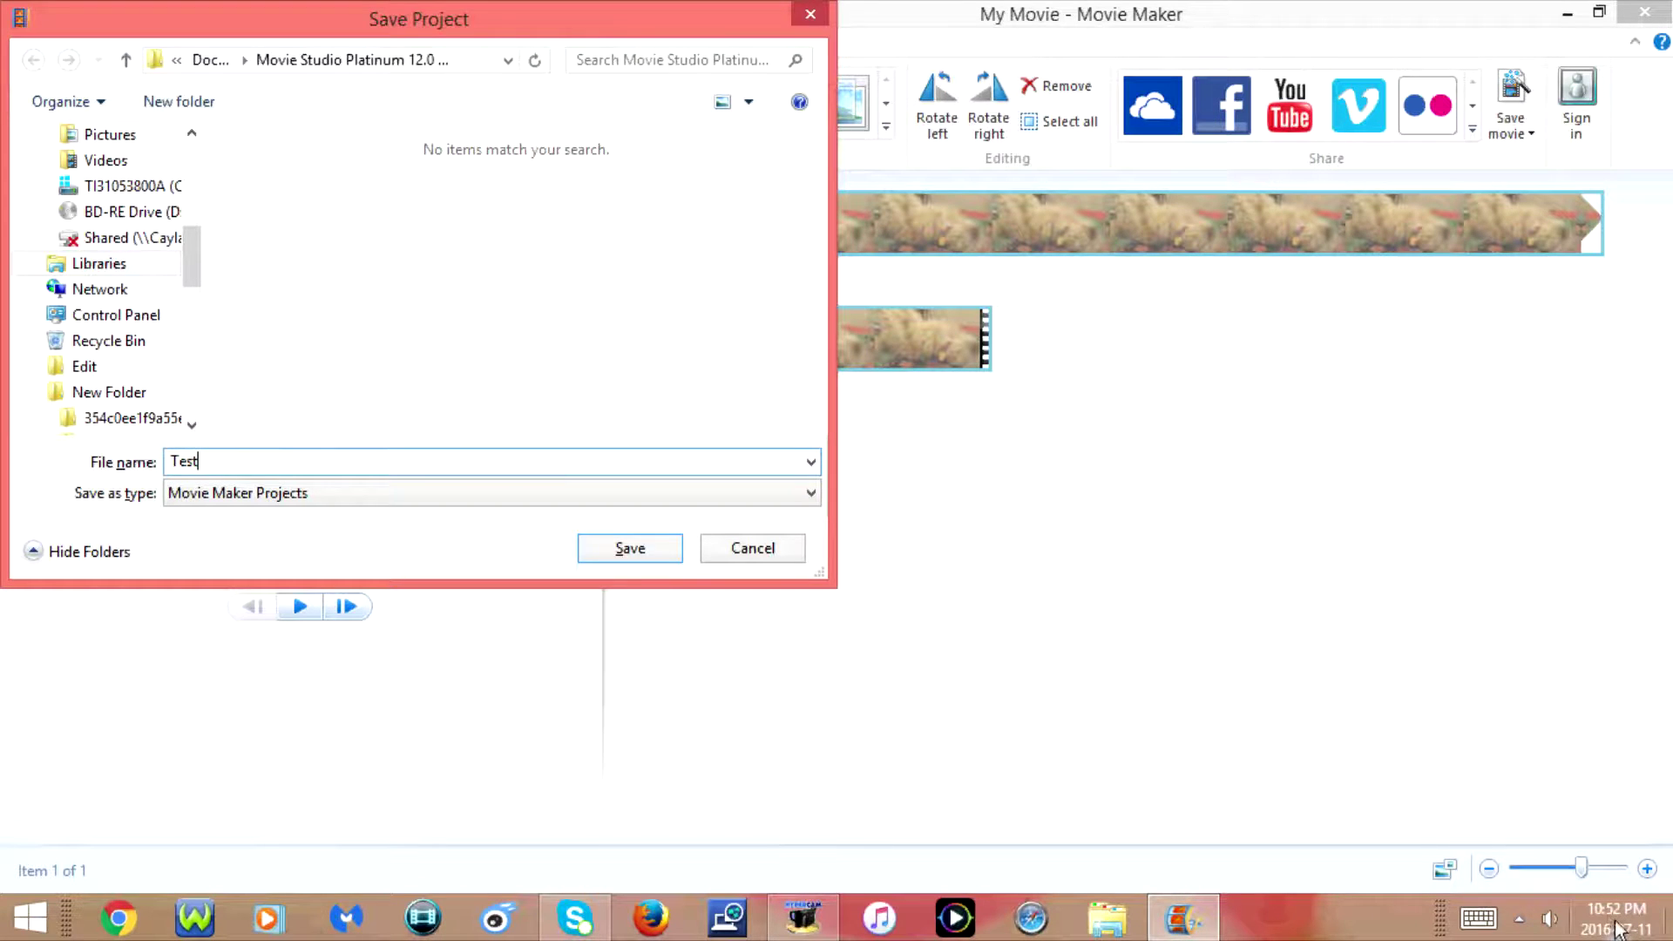
key("Return")
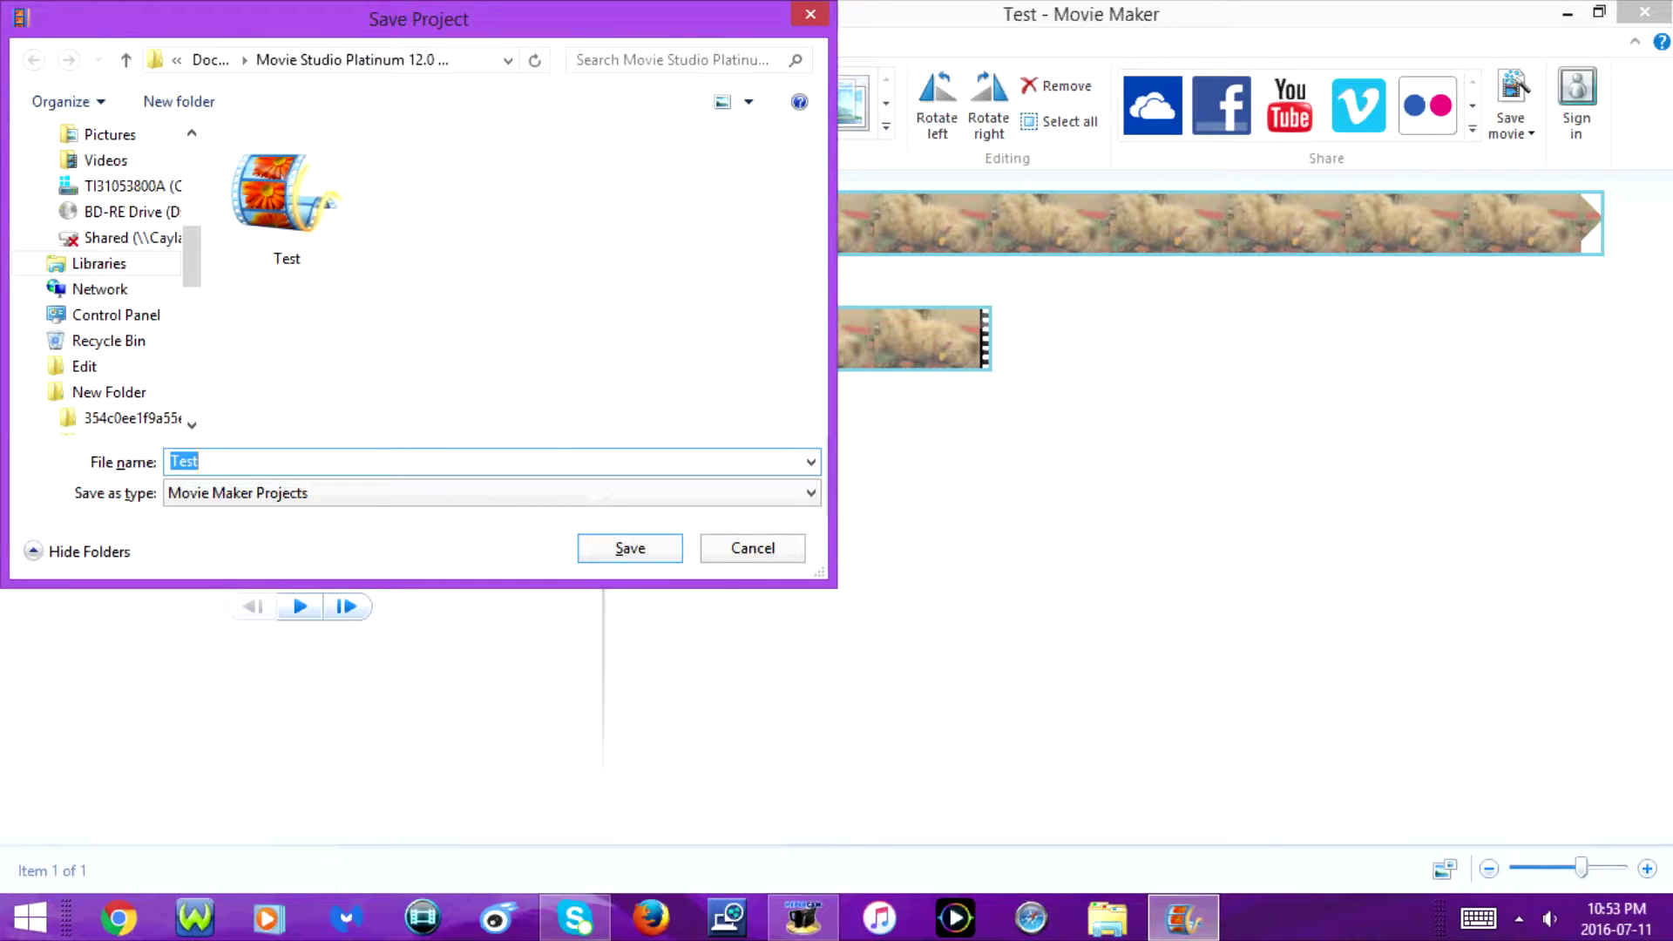
left_click(760, 557)
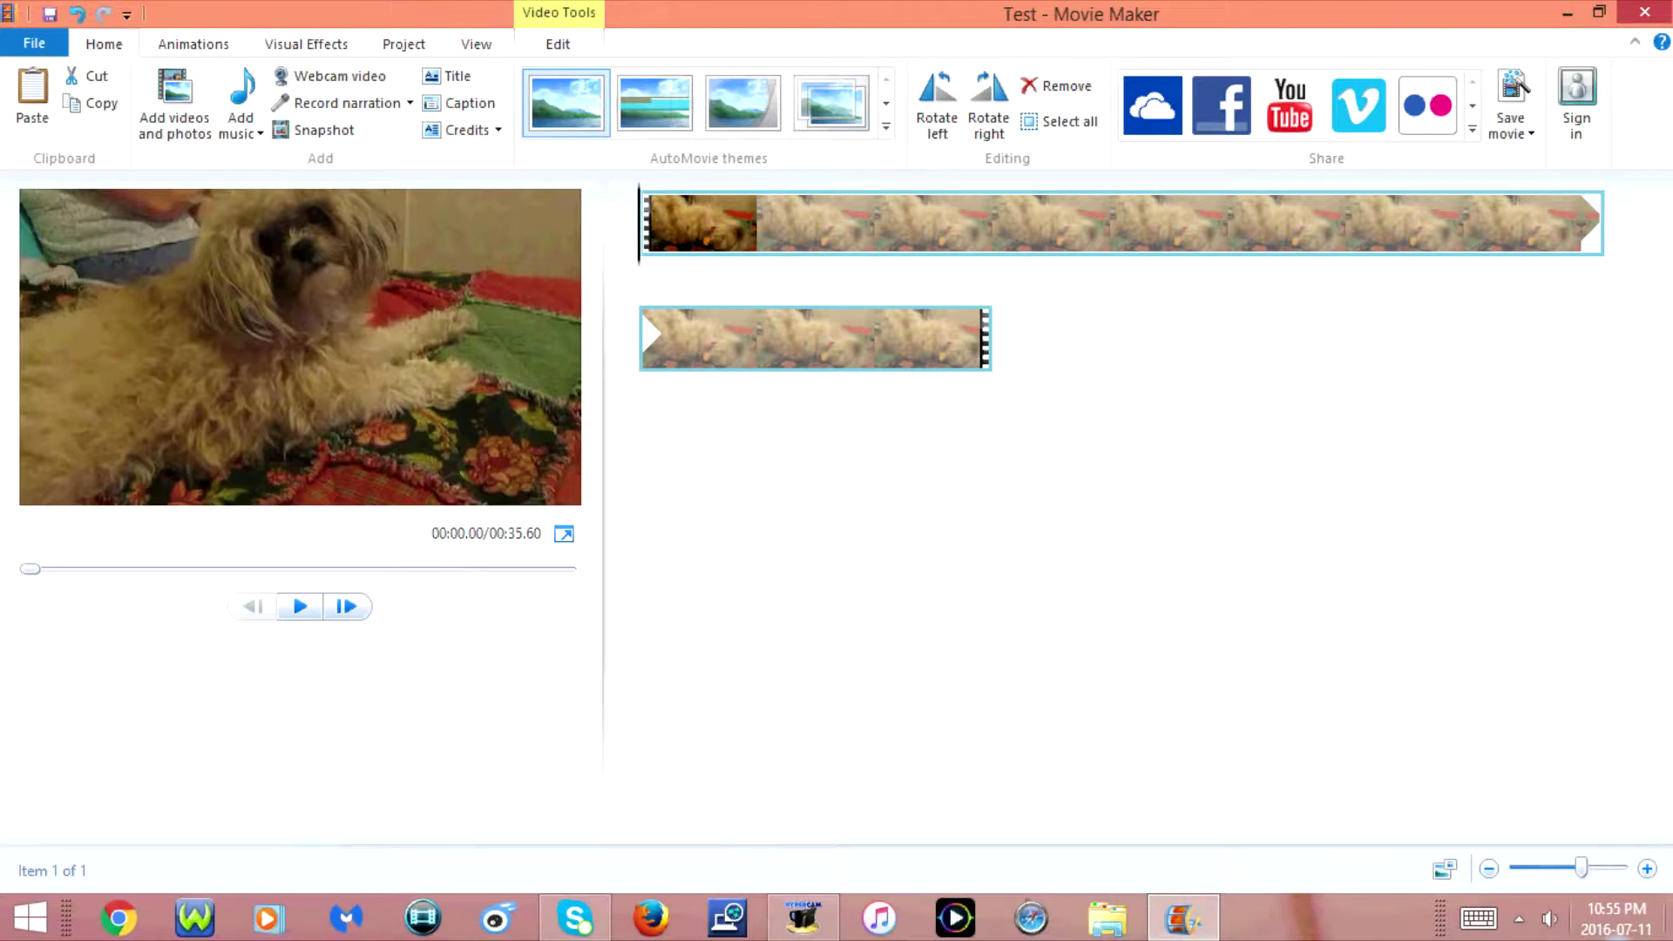
Step: Undo the last edit, and cut and paste the selected MVI_0041 clips in the storyboard
key("ctrl+z")
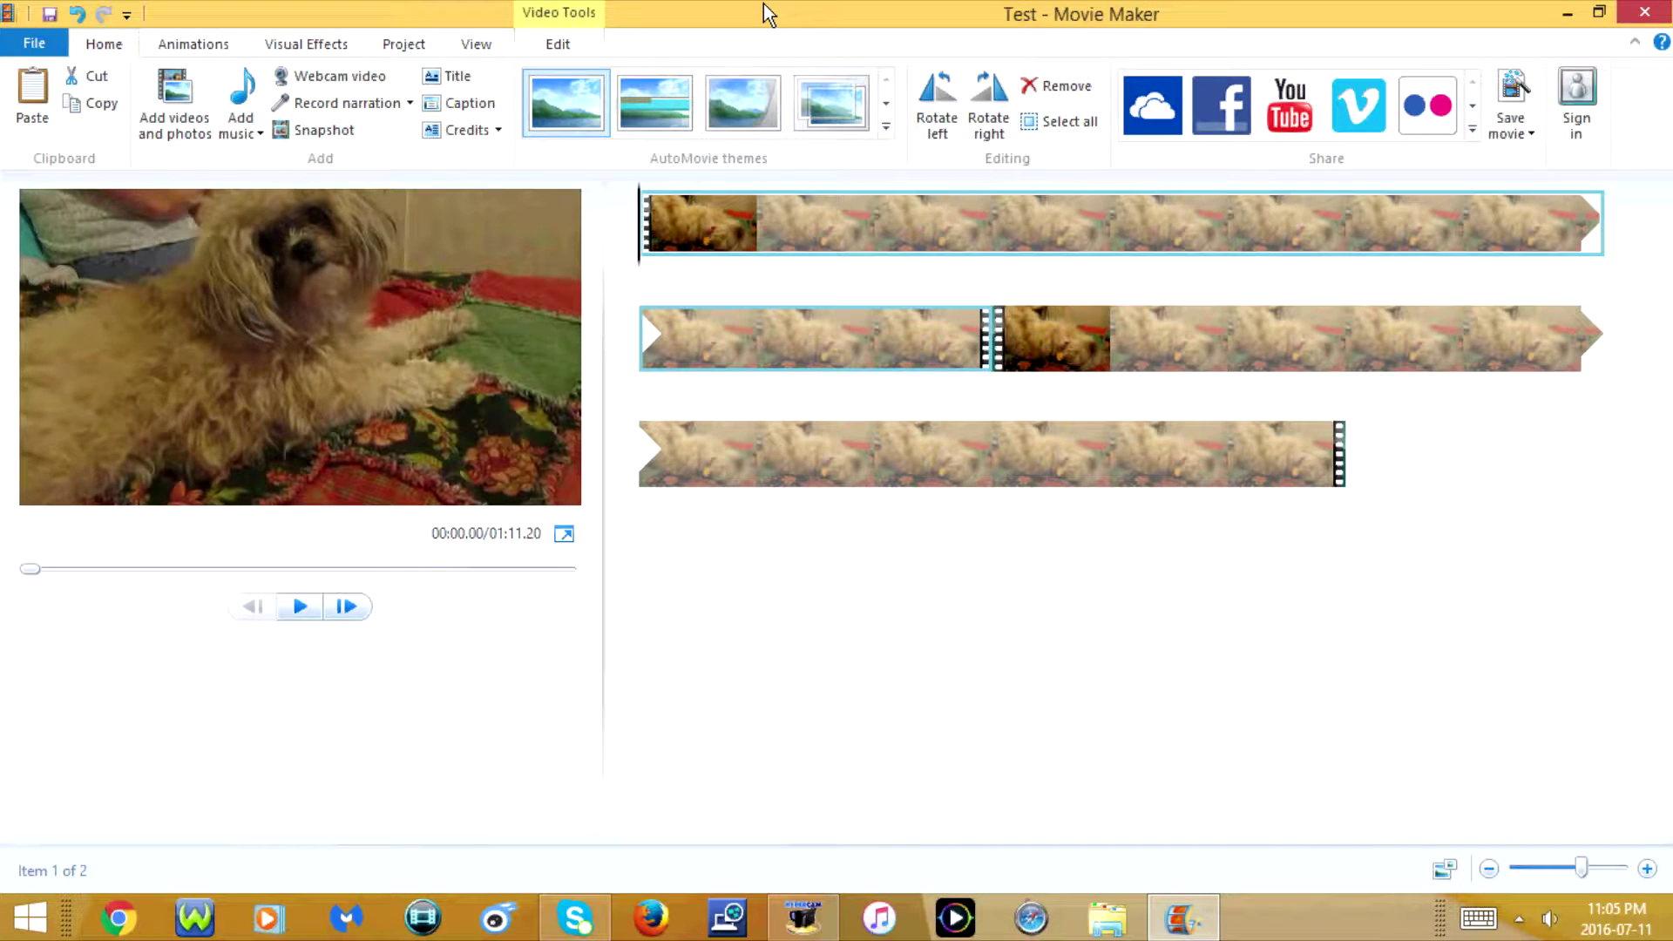
key("ctrl+a")
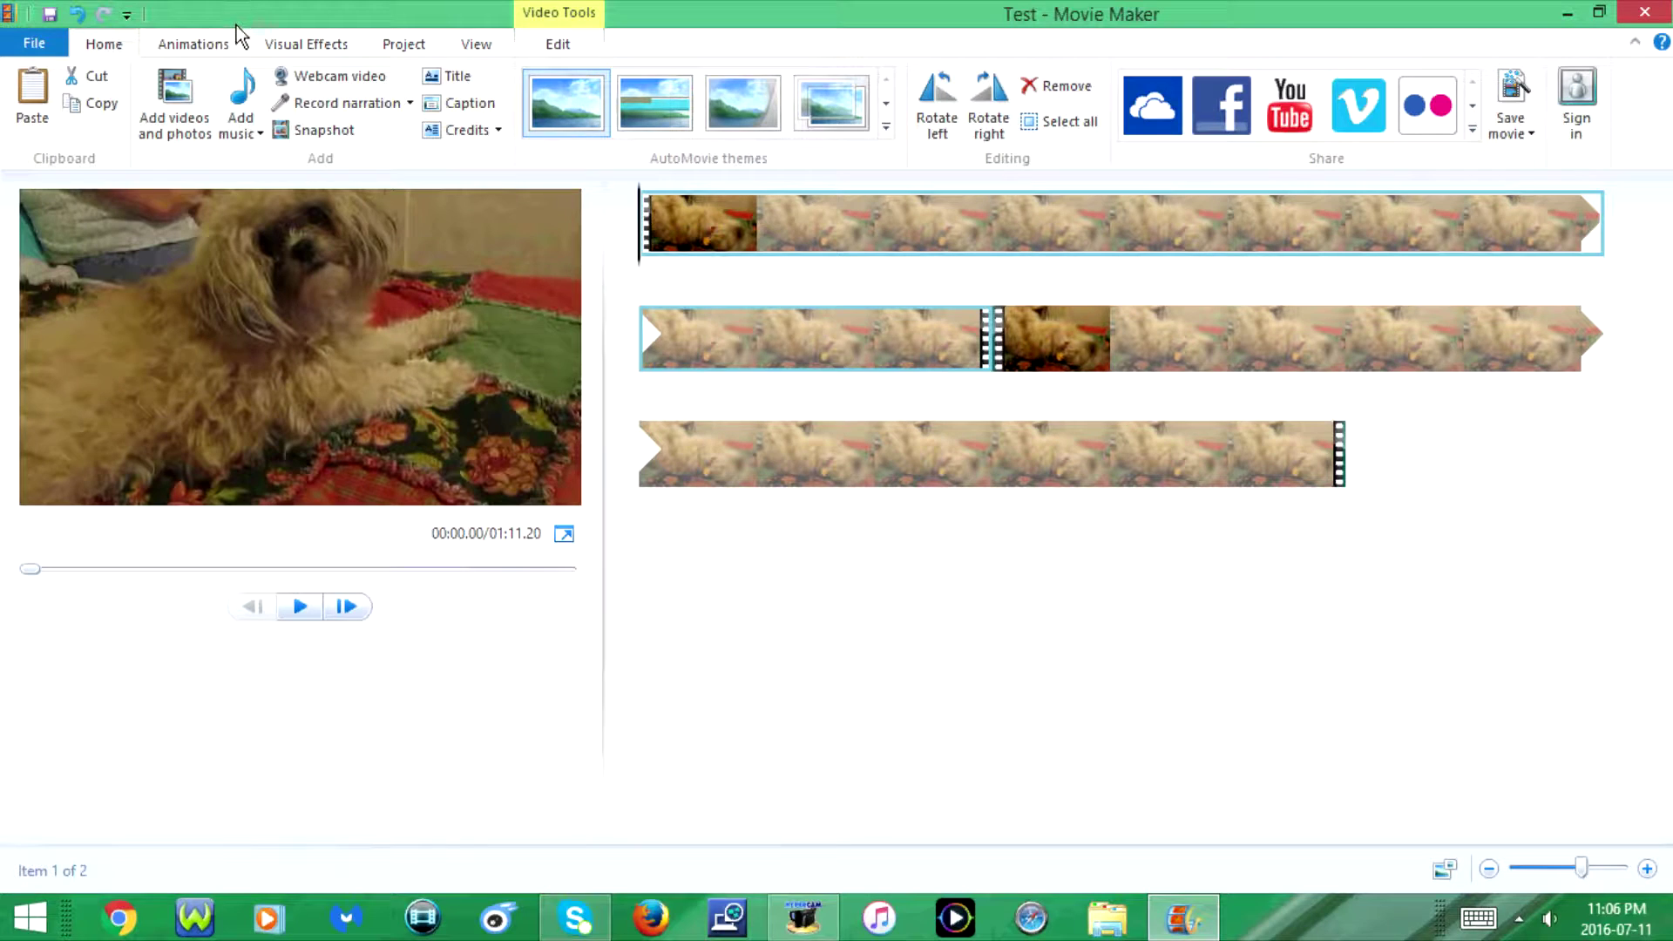
key("ctrl+x")
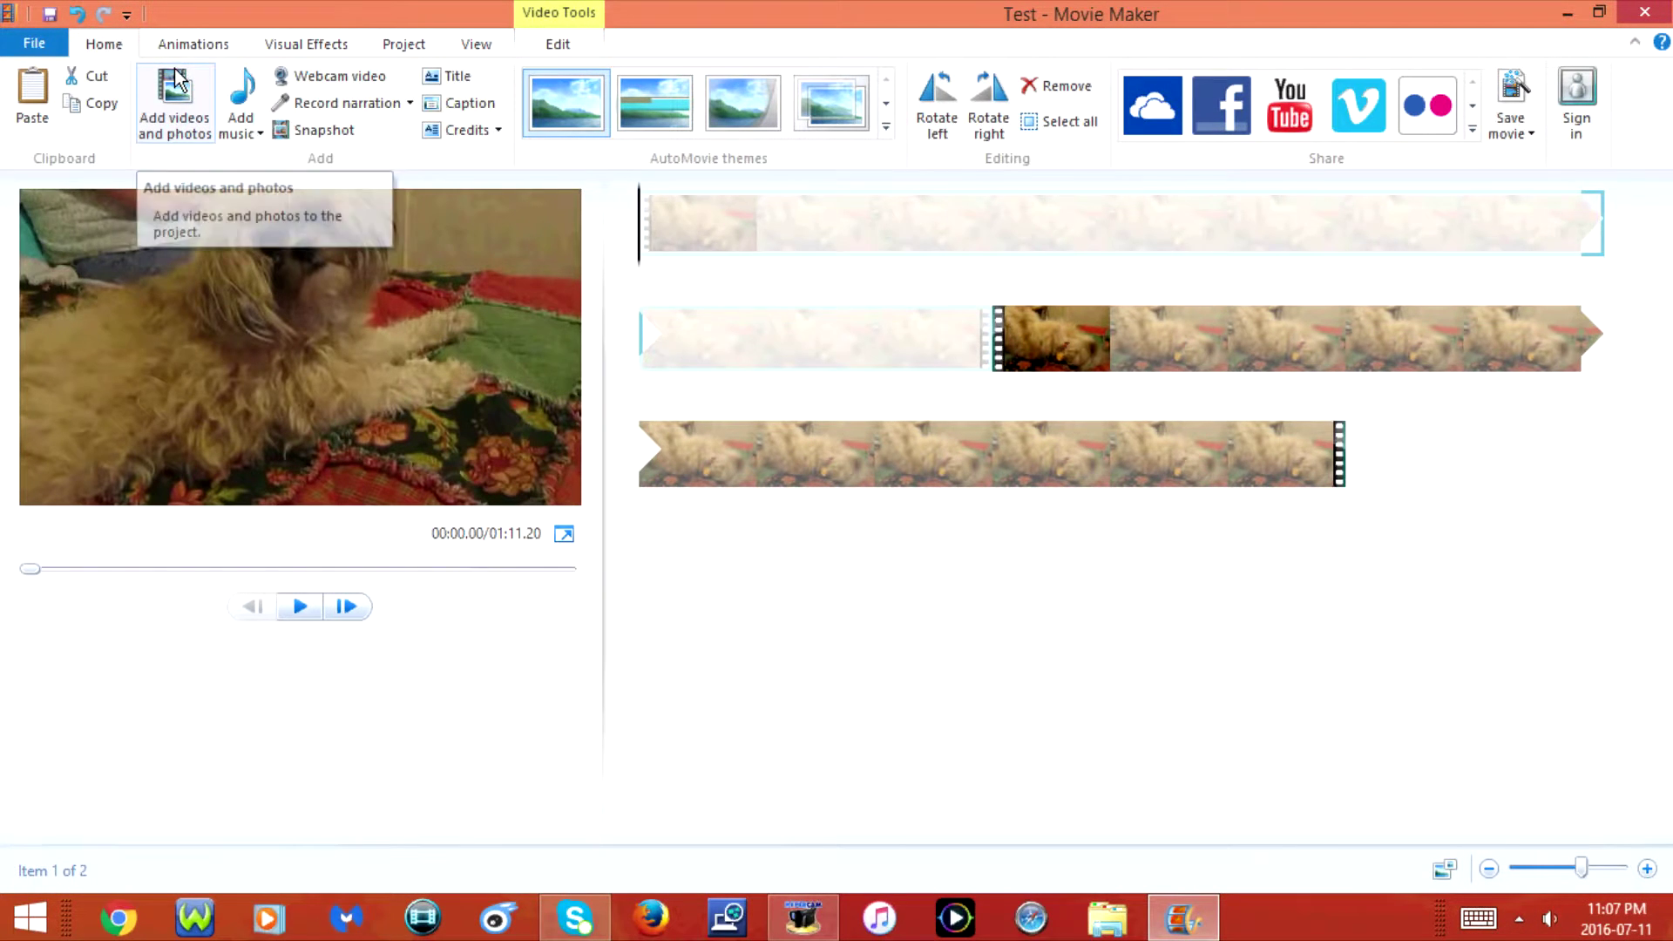
key("ctrl+v")
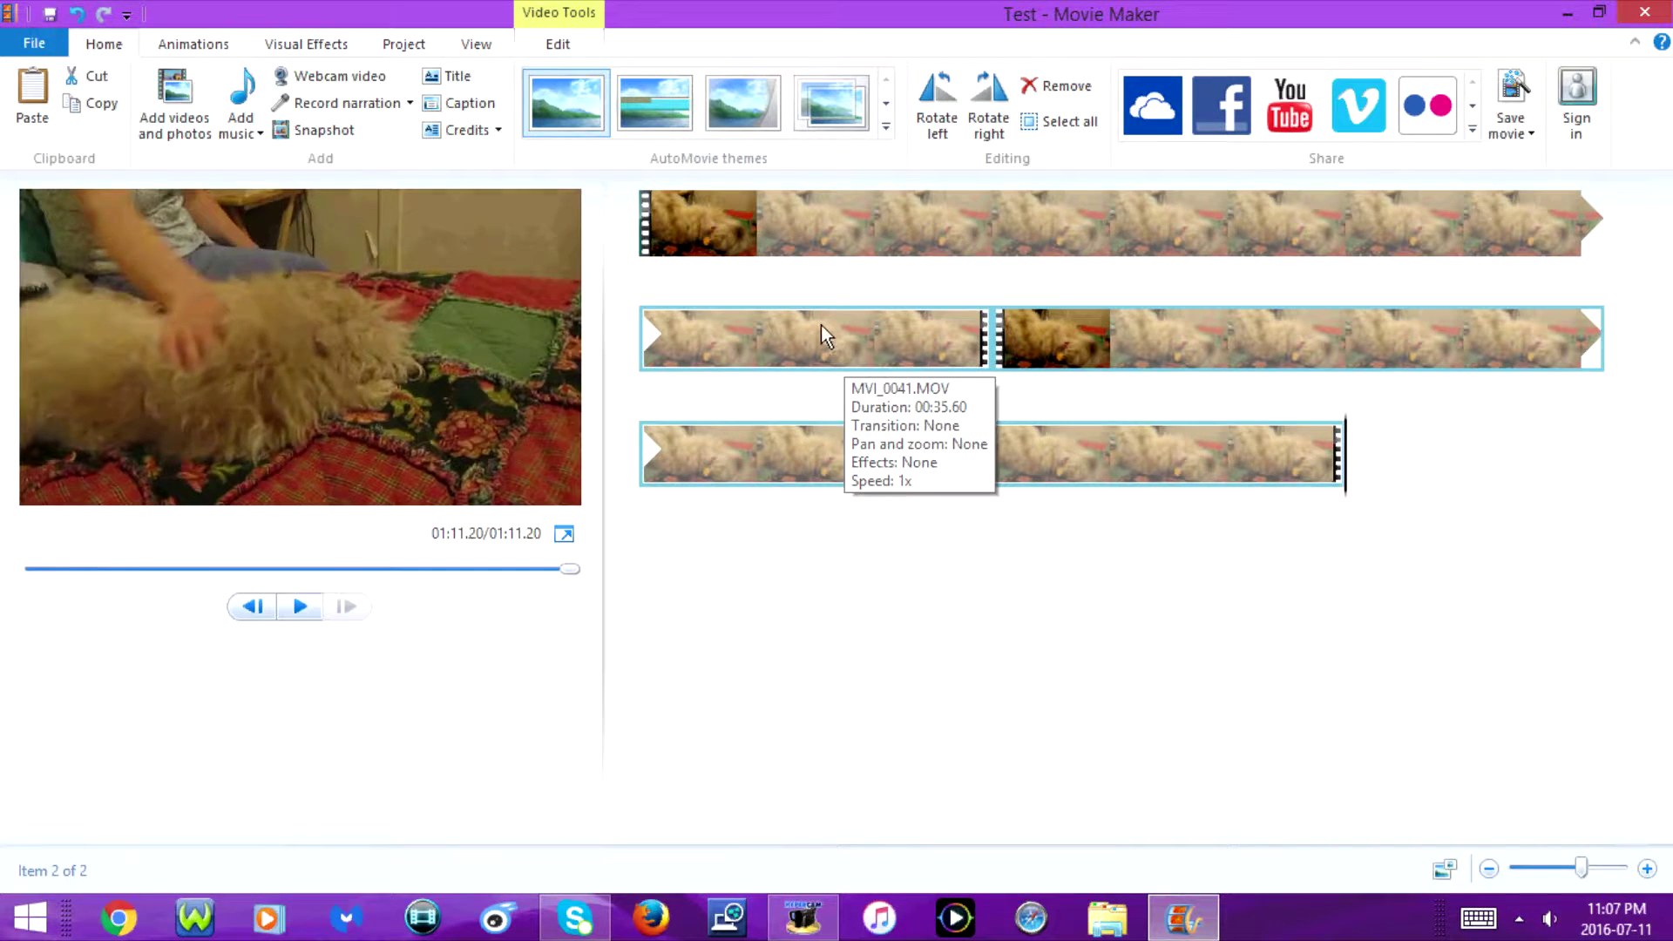
Step: Try to delete the first clip after returning the playhead to the start of the movie
key("Home")
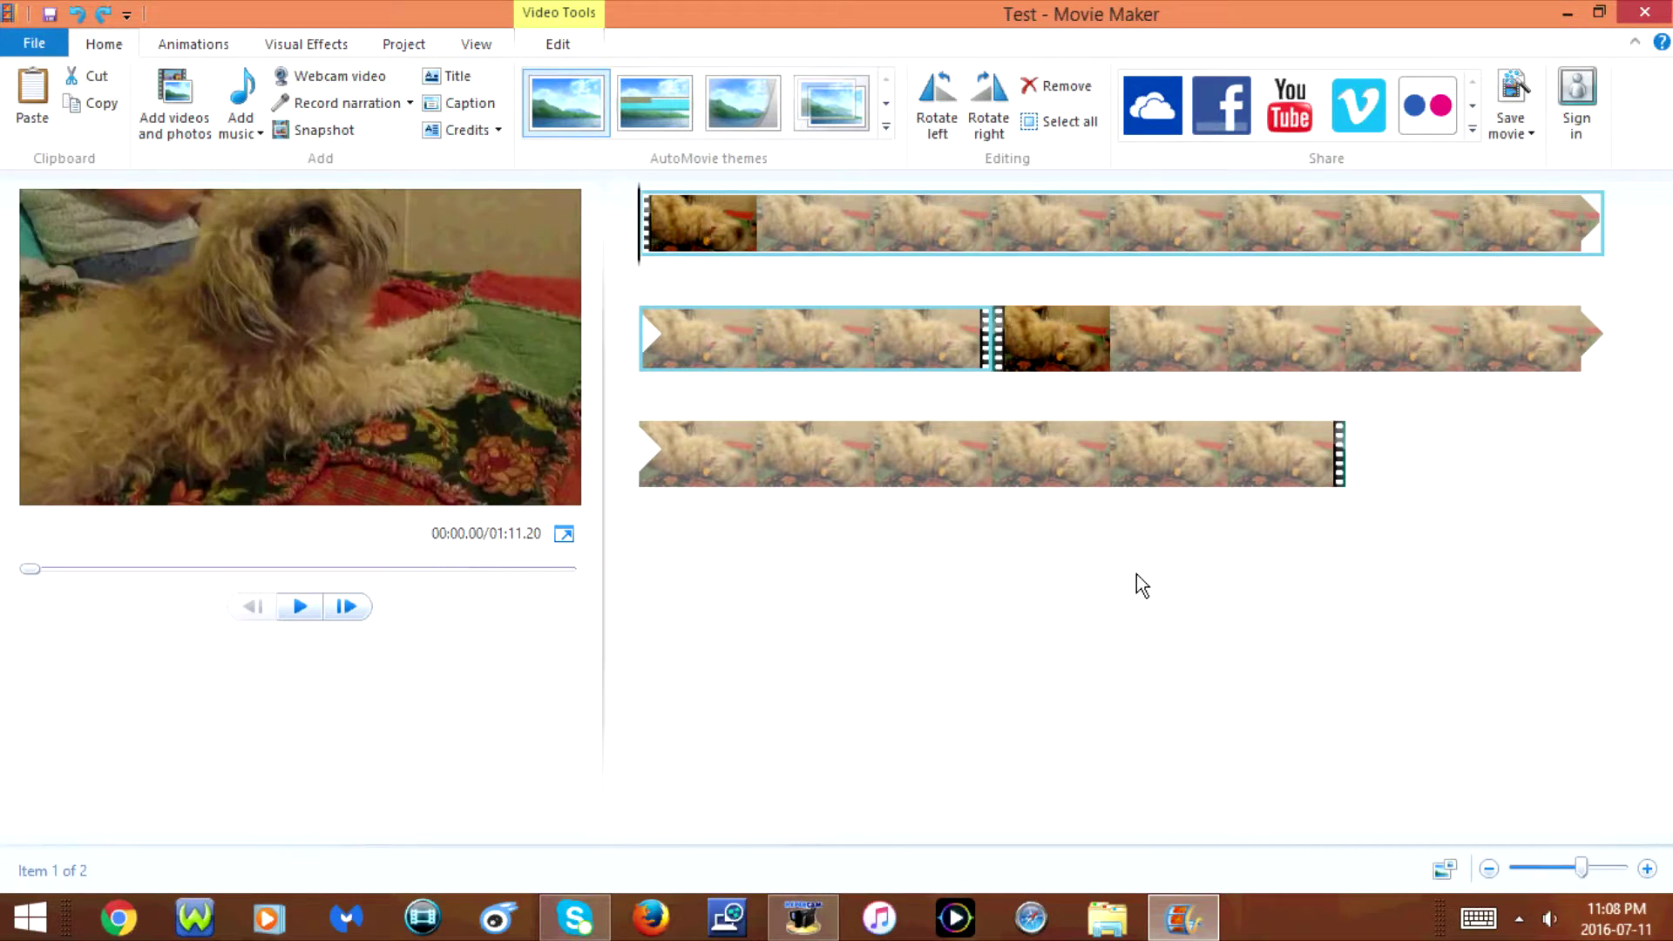
key("Delete")
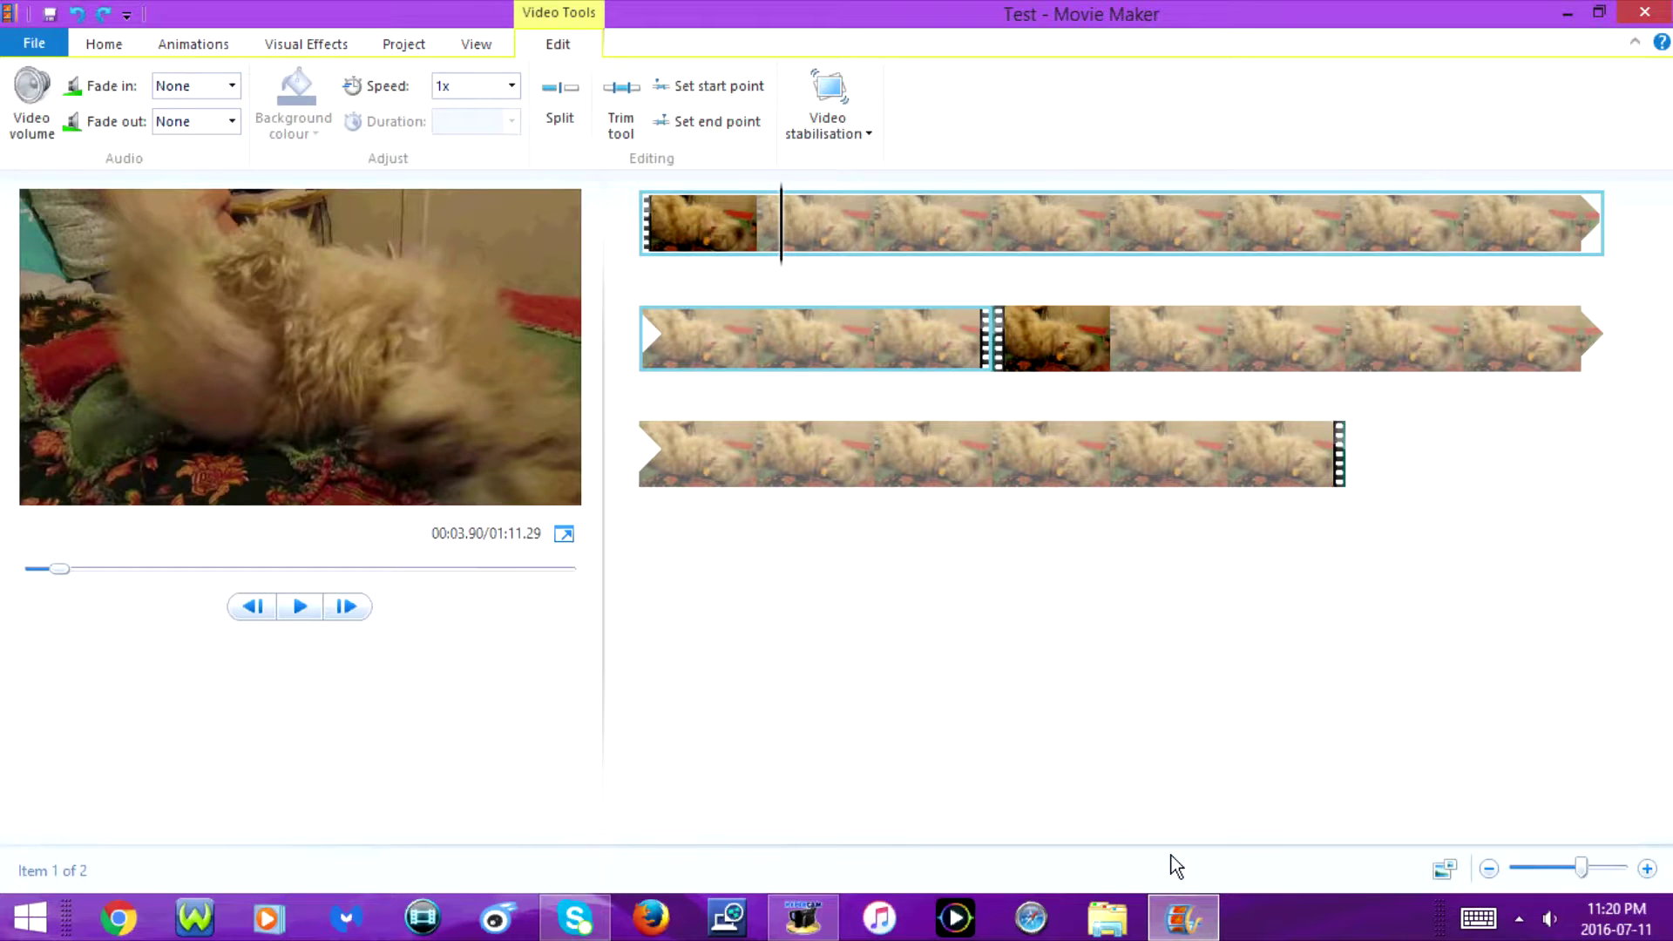
Step: Set the first clip's start point at 00:03.90 and its end point at 00:13.20
key("i")
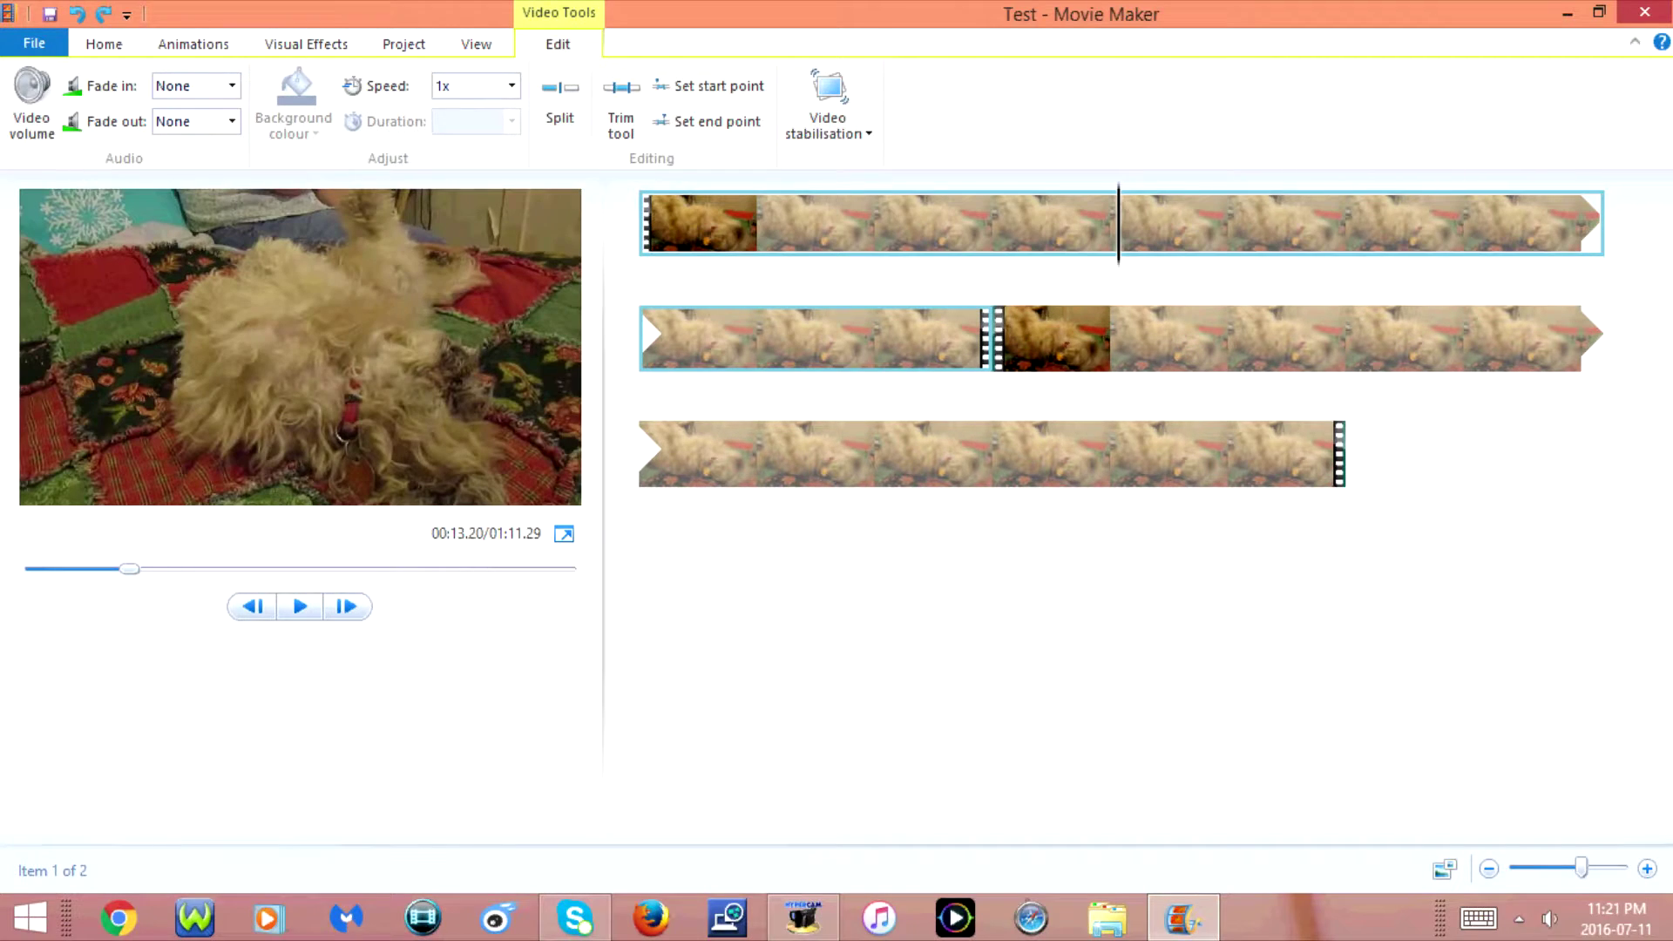
key("o")
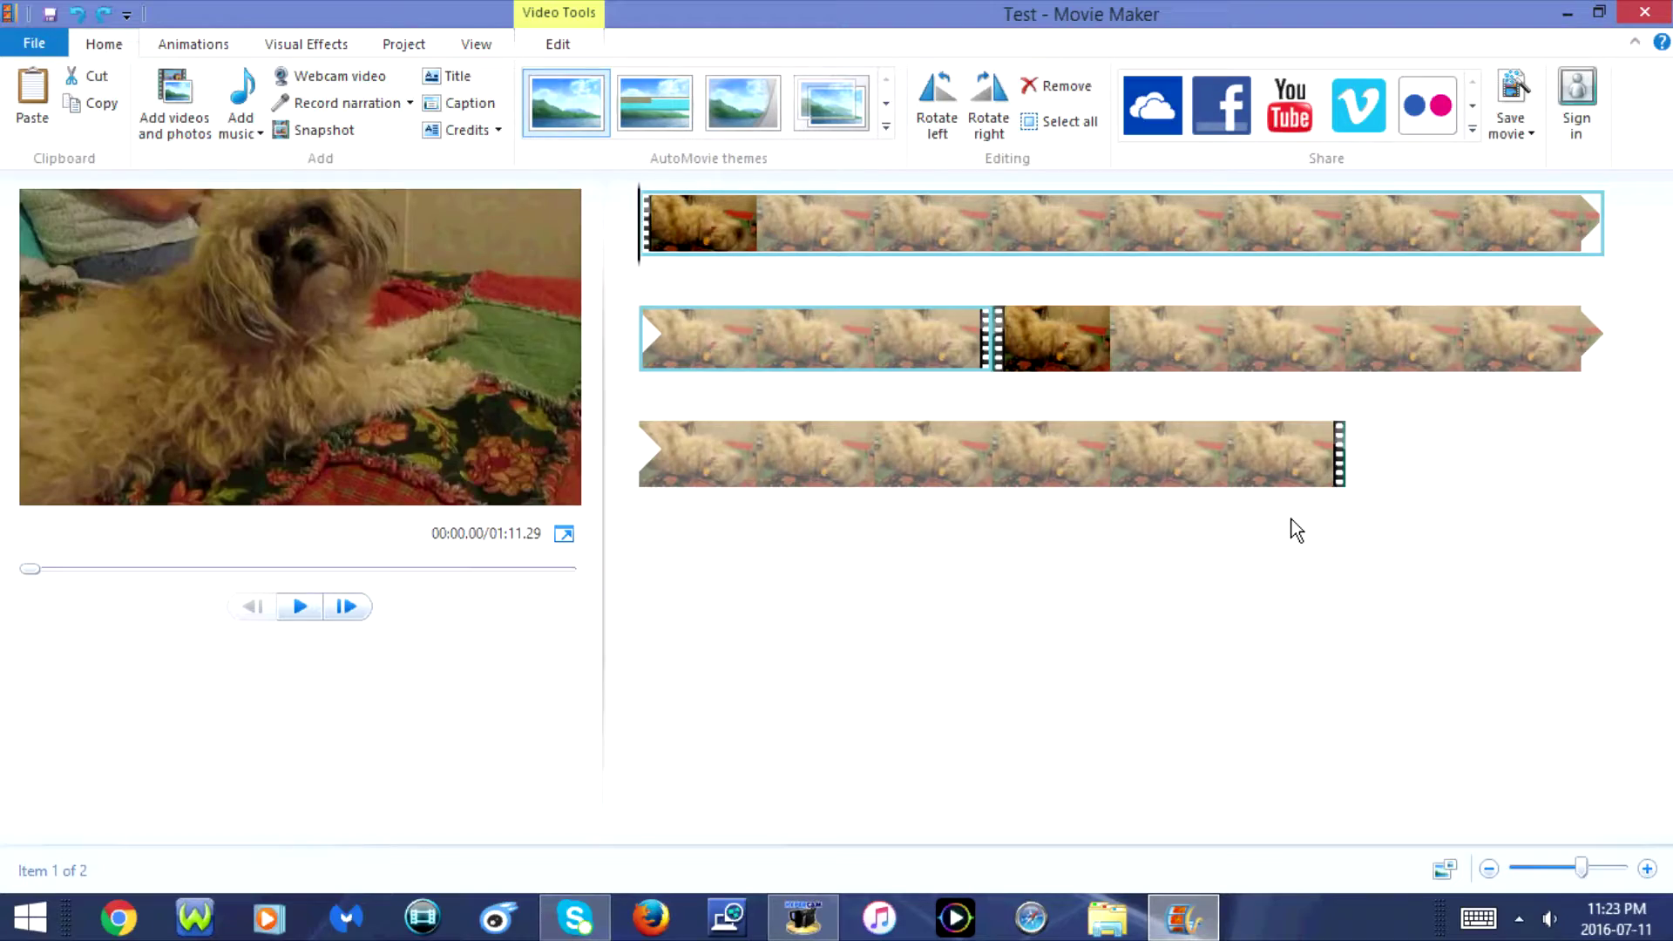
Step: Preview the movie full screen, and play, pause and step back one frame in the normal editor view
key("F11")
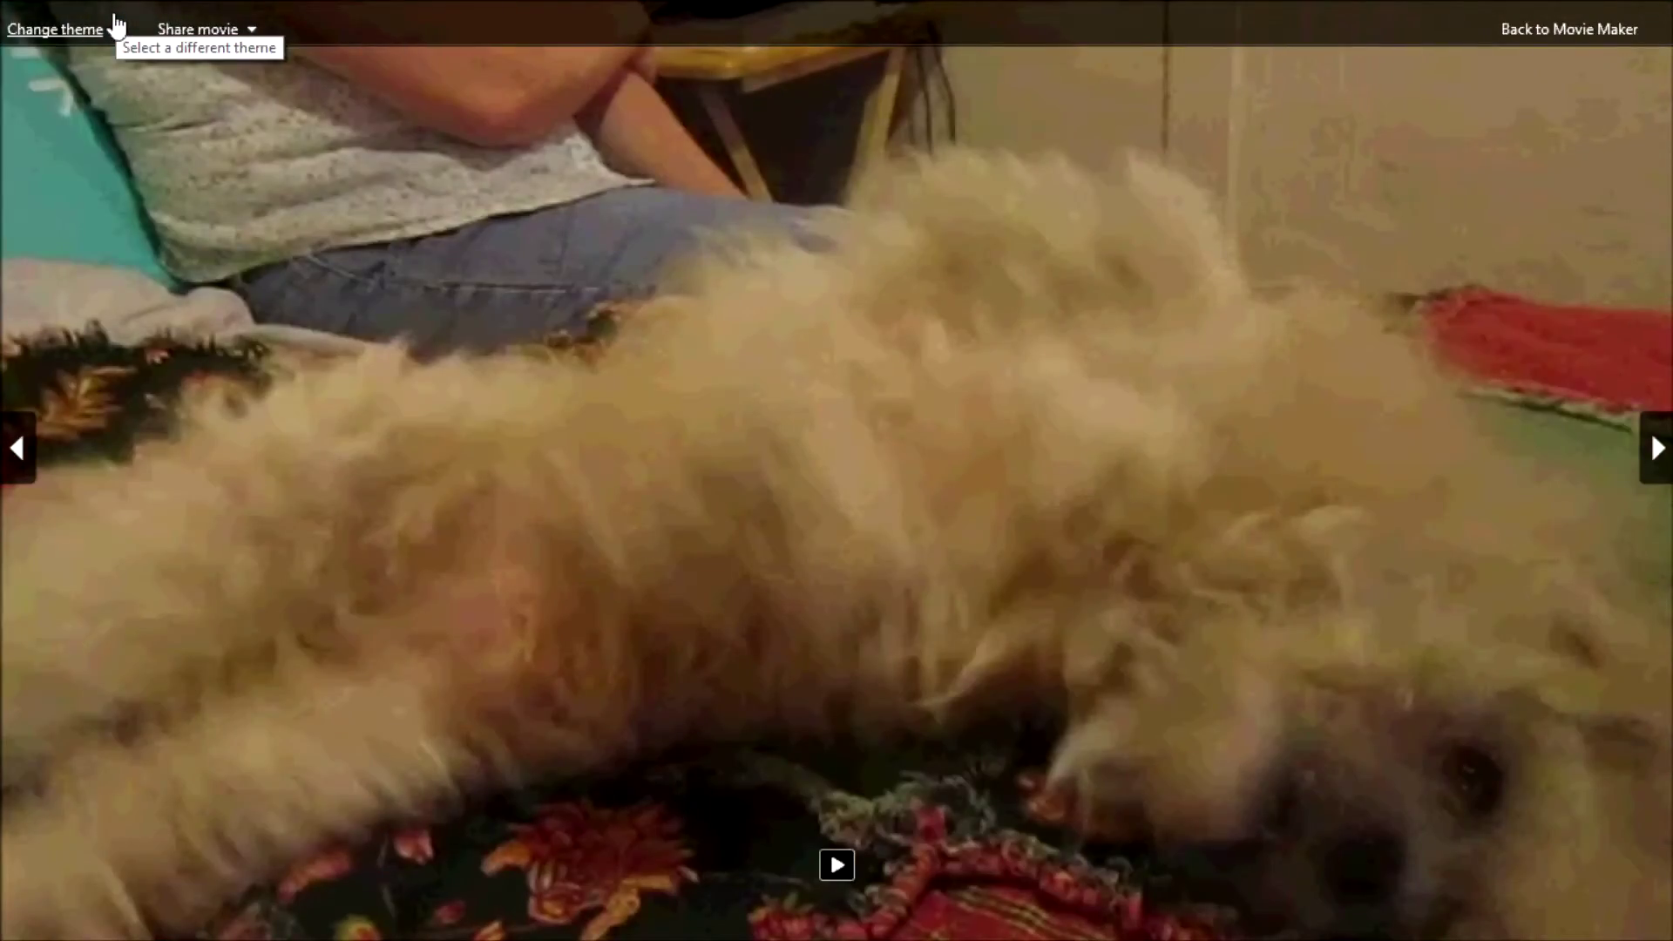
key("Escape")
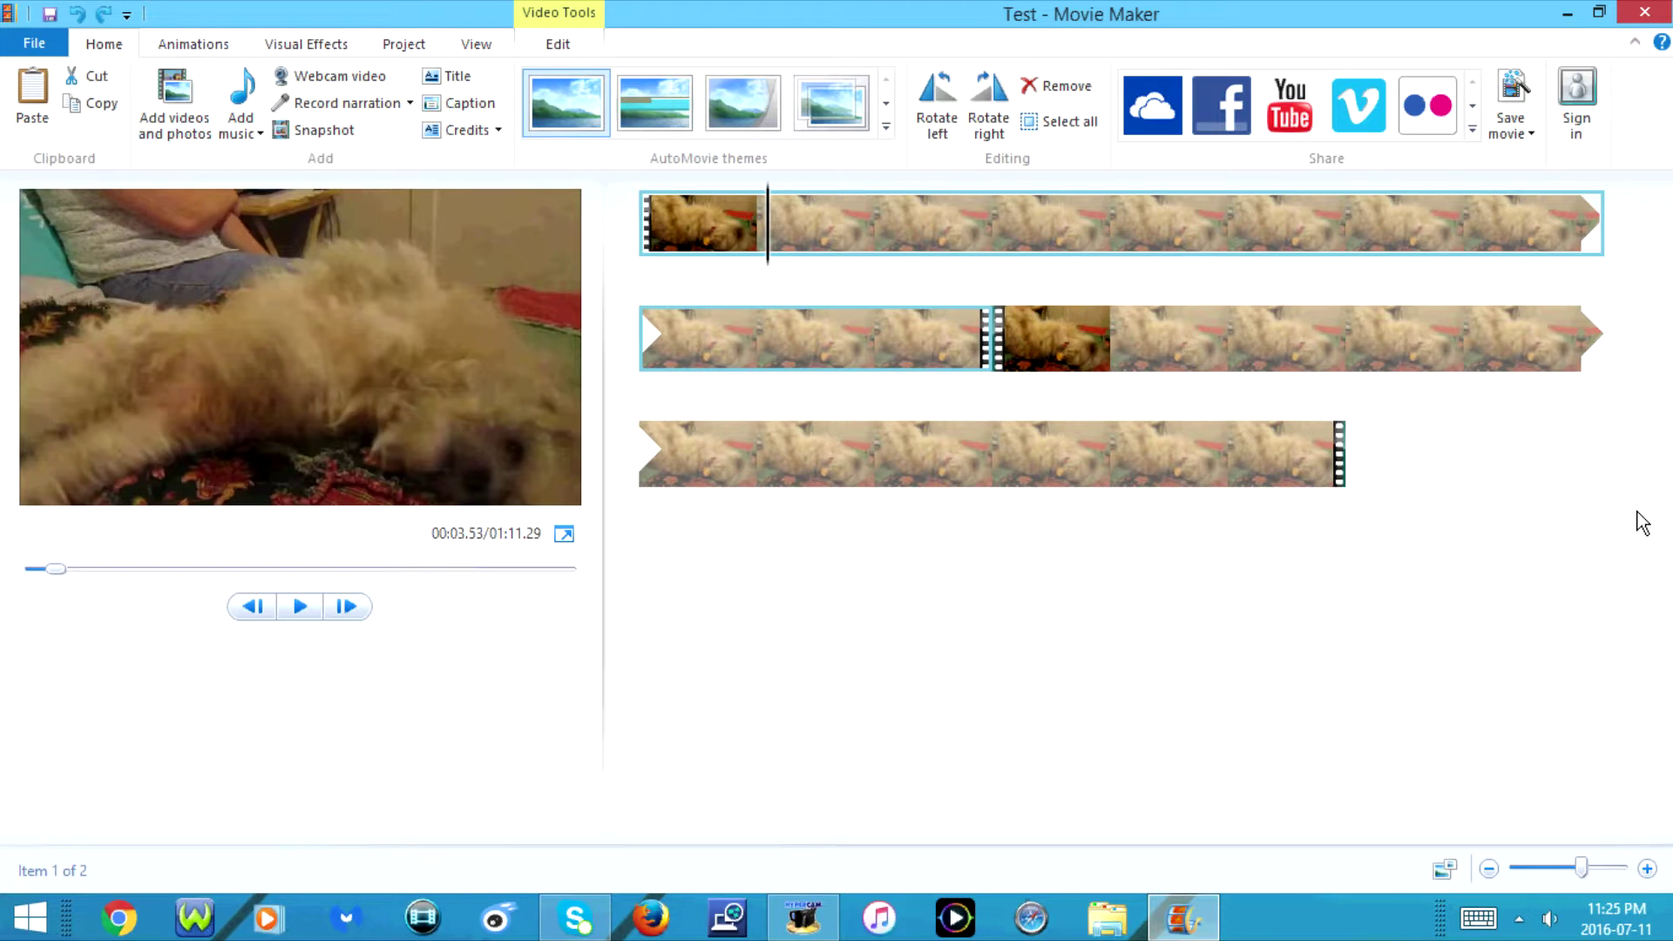
key("space")
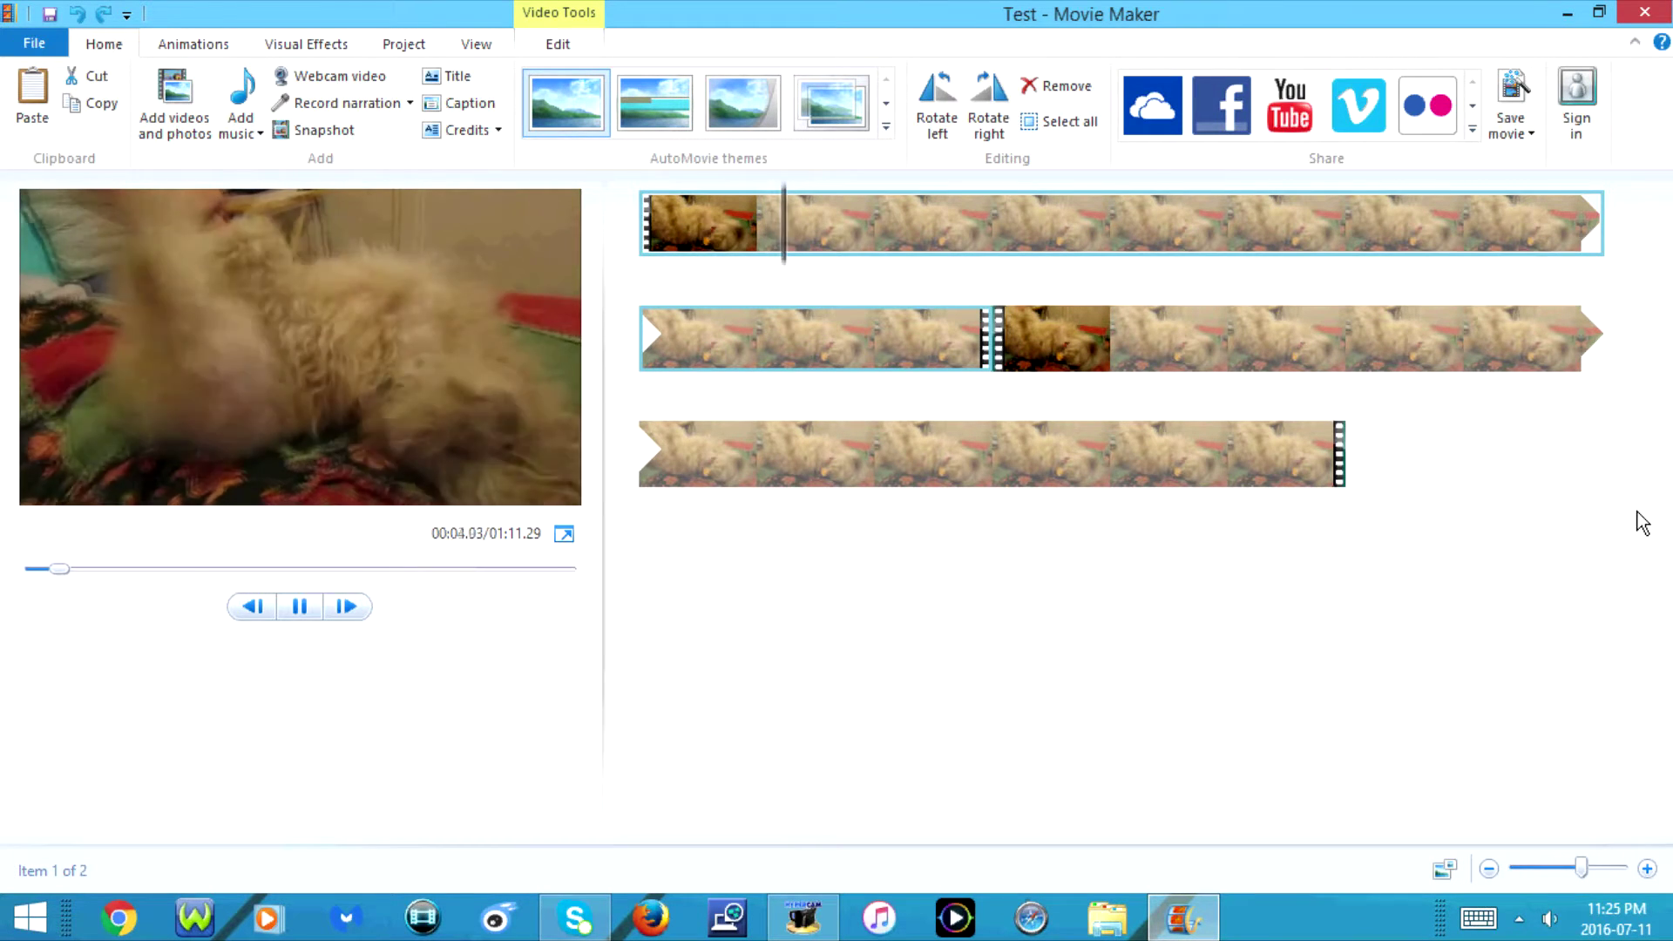
key("space")
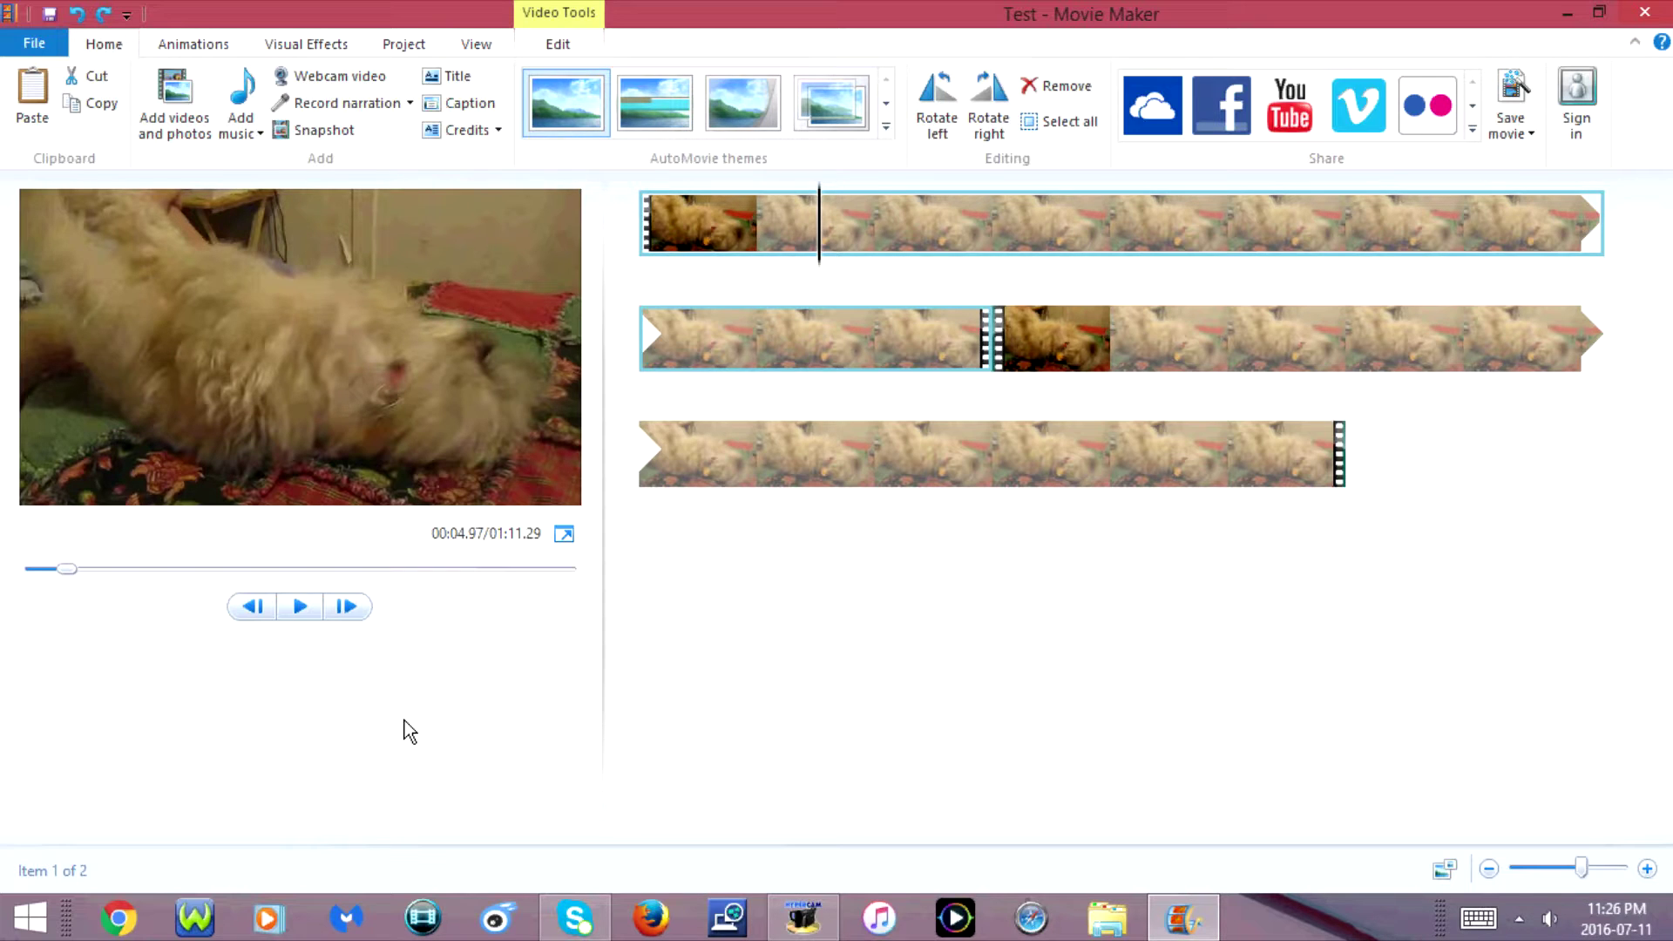
key("j")
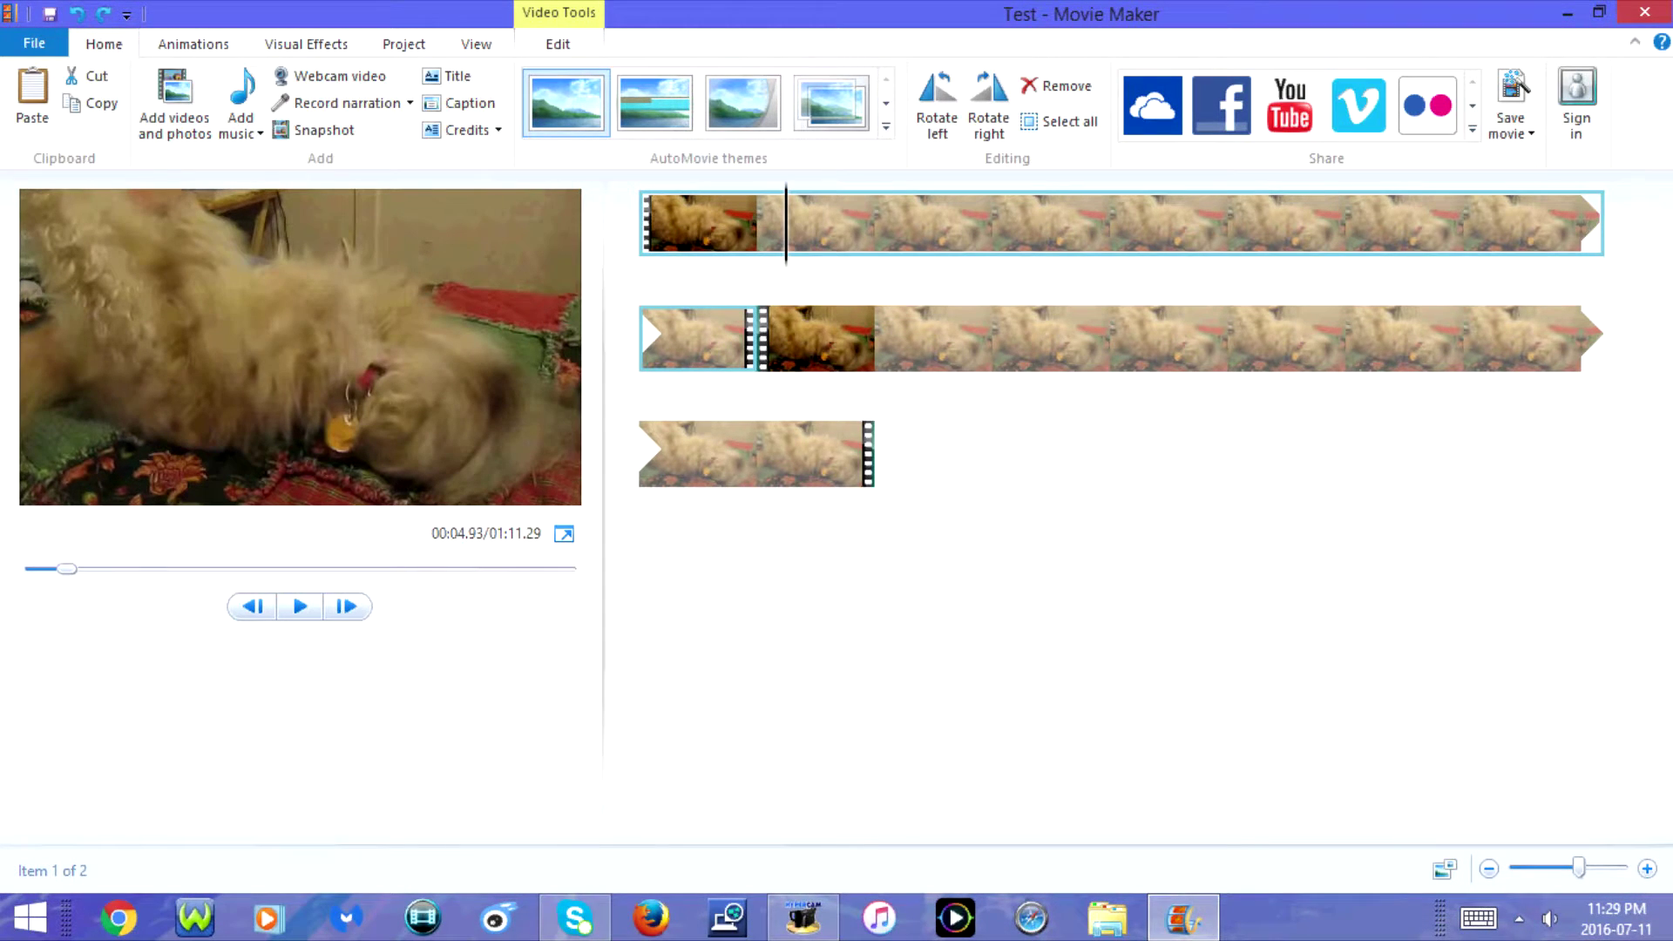
Step: Zoom the timeline out to one thumbnail per clip, in to the maximum, and back to a medium scale
key("ctrl+minus")
key("ctrl+minus")
key("ctrl+minus")
key("ctrl+minus")
key("ctrl+minus")
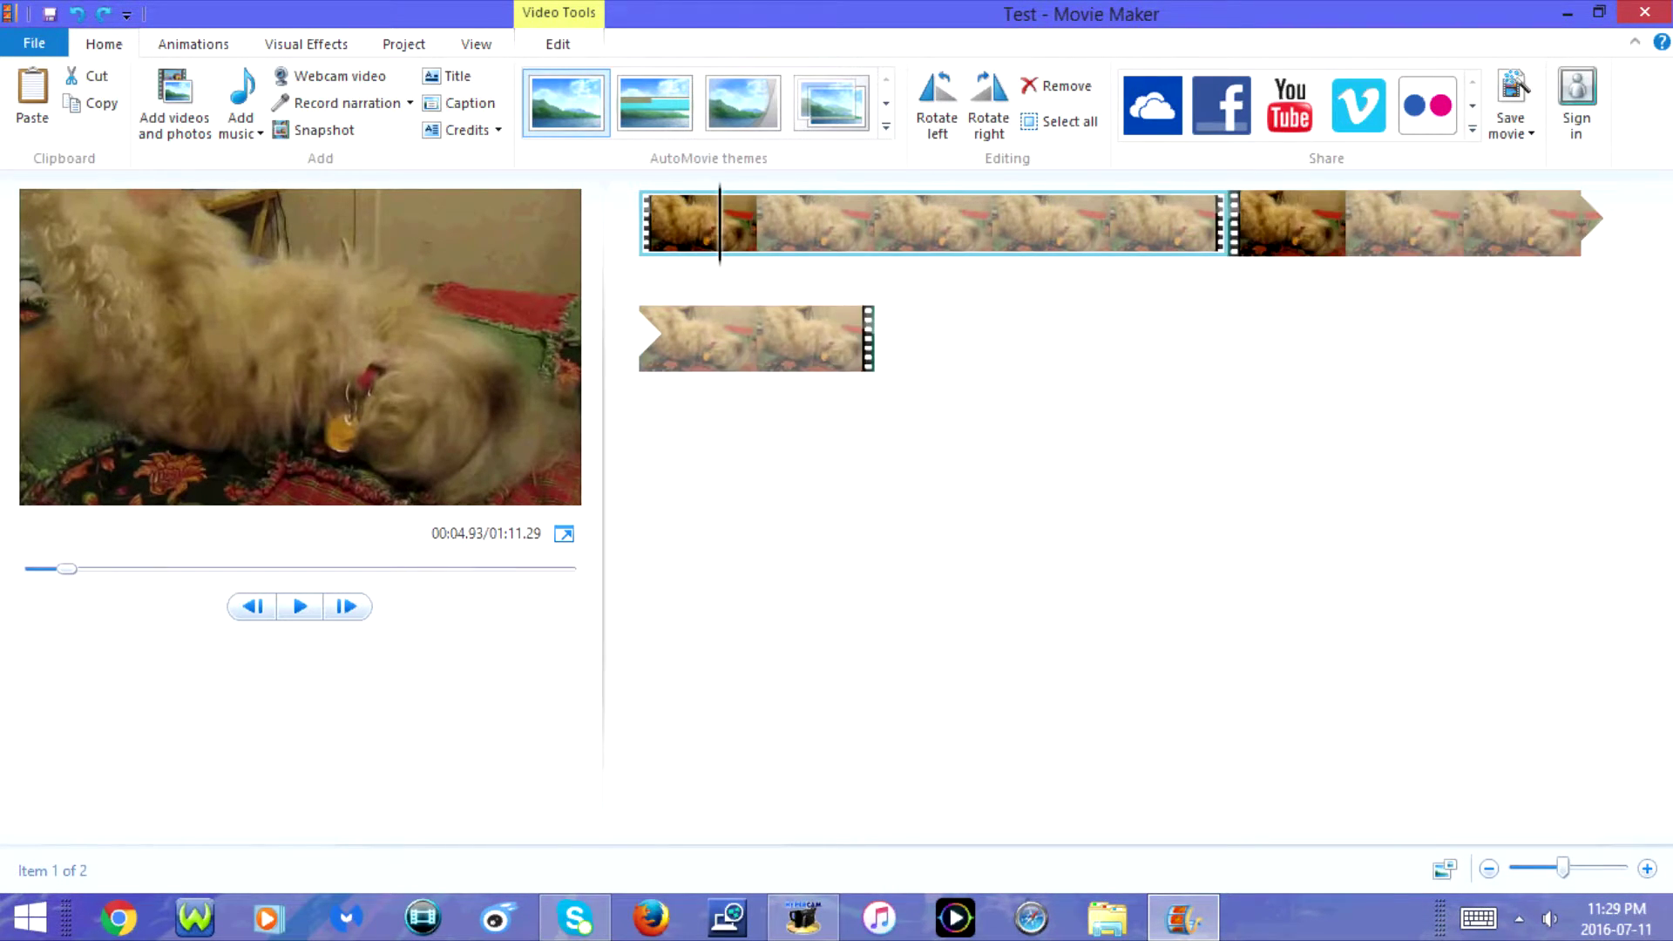
key("ctrl+minus")
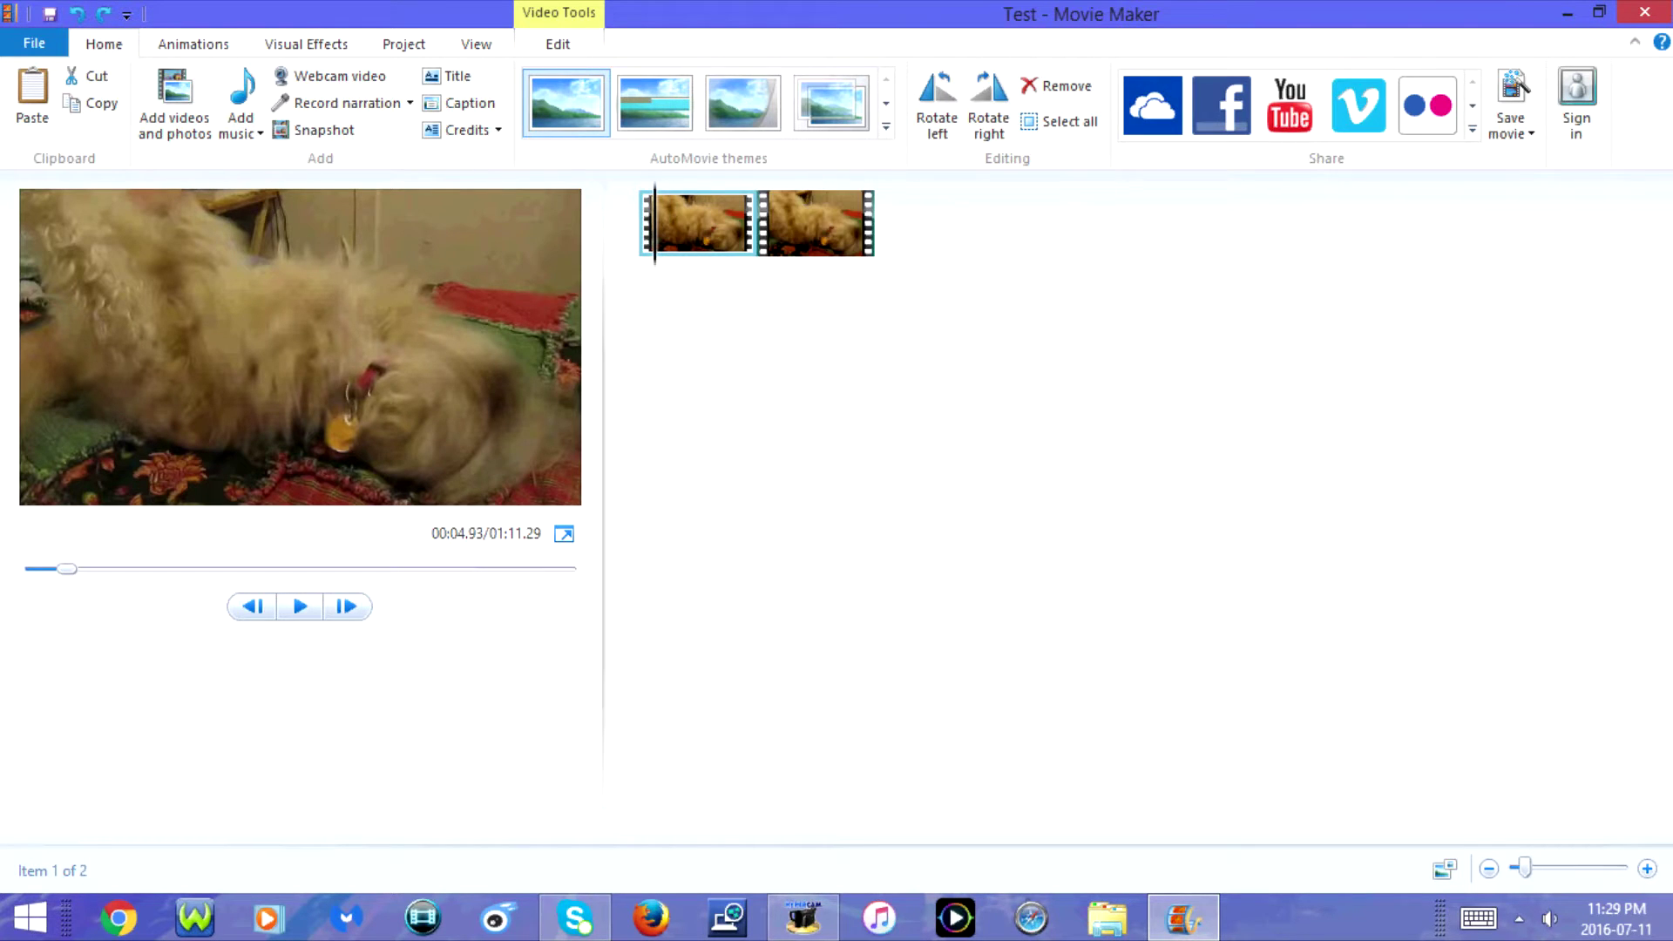
key("ctrl+plus")
key("ctrl+plus")
key("ctrl+plus")
key("ctrl+plus")
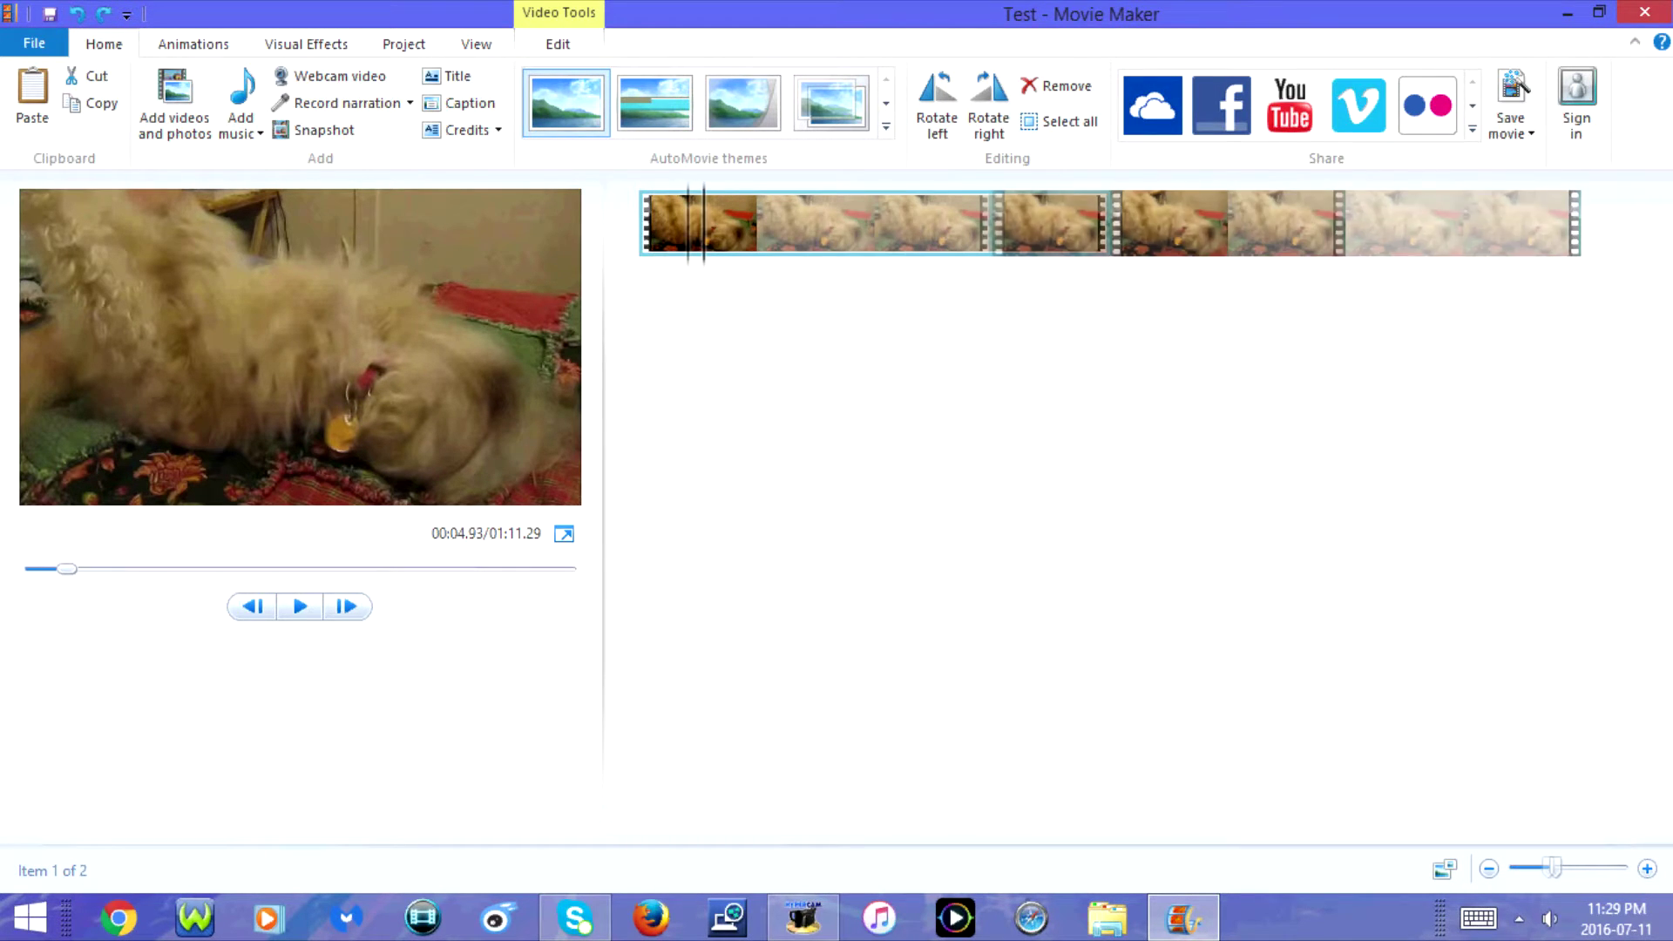
key("ctrl+plus")
key("ctrl+plus")
key("ctrl+plus")
key("ctrl+plus")
key("ctrl+plus")
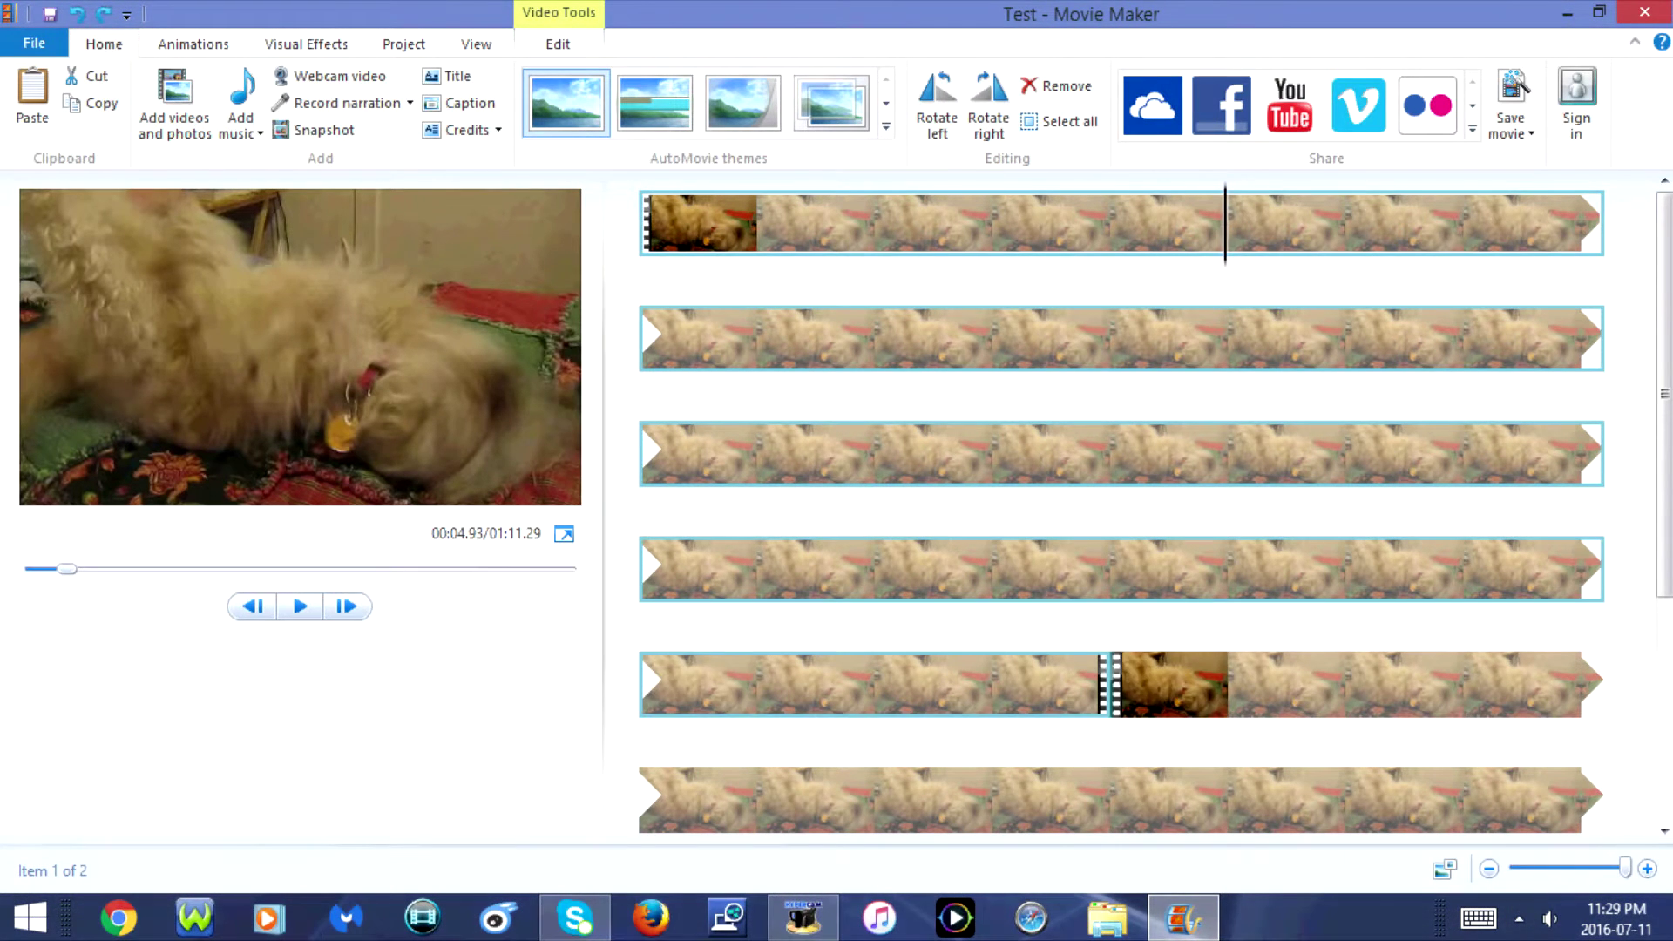
key("ctrl+minus")
key("ctrl+minus")
key("ctrl+minus")
key("ctrl+minus")
key("ctrl+minus")
key("ctrl+minus")
key("ctrl+minus")
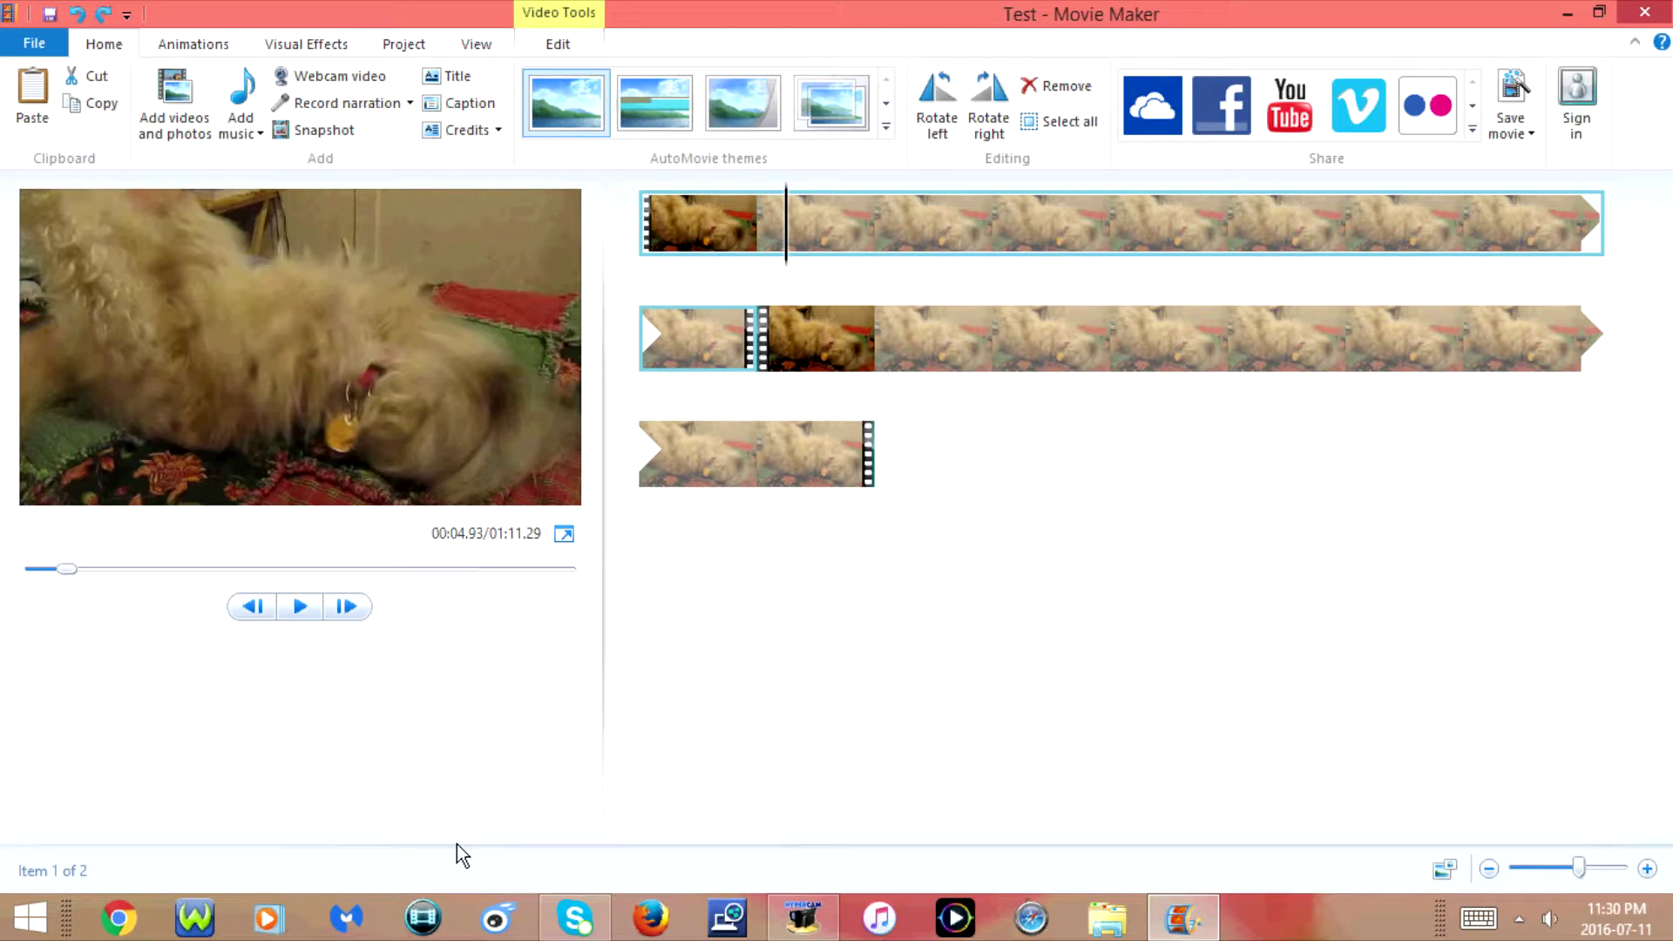
Step: Minimise the ribbon and restore it
key("ctrl+F1")
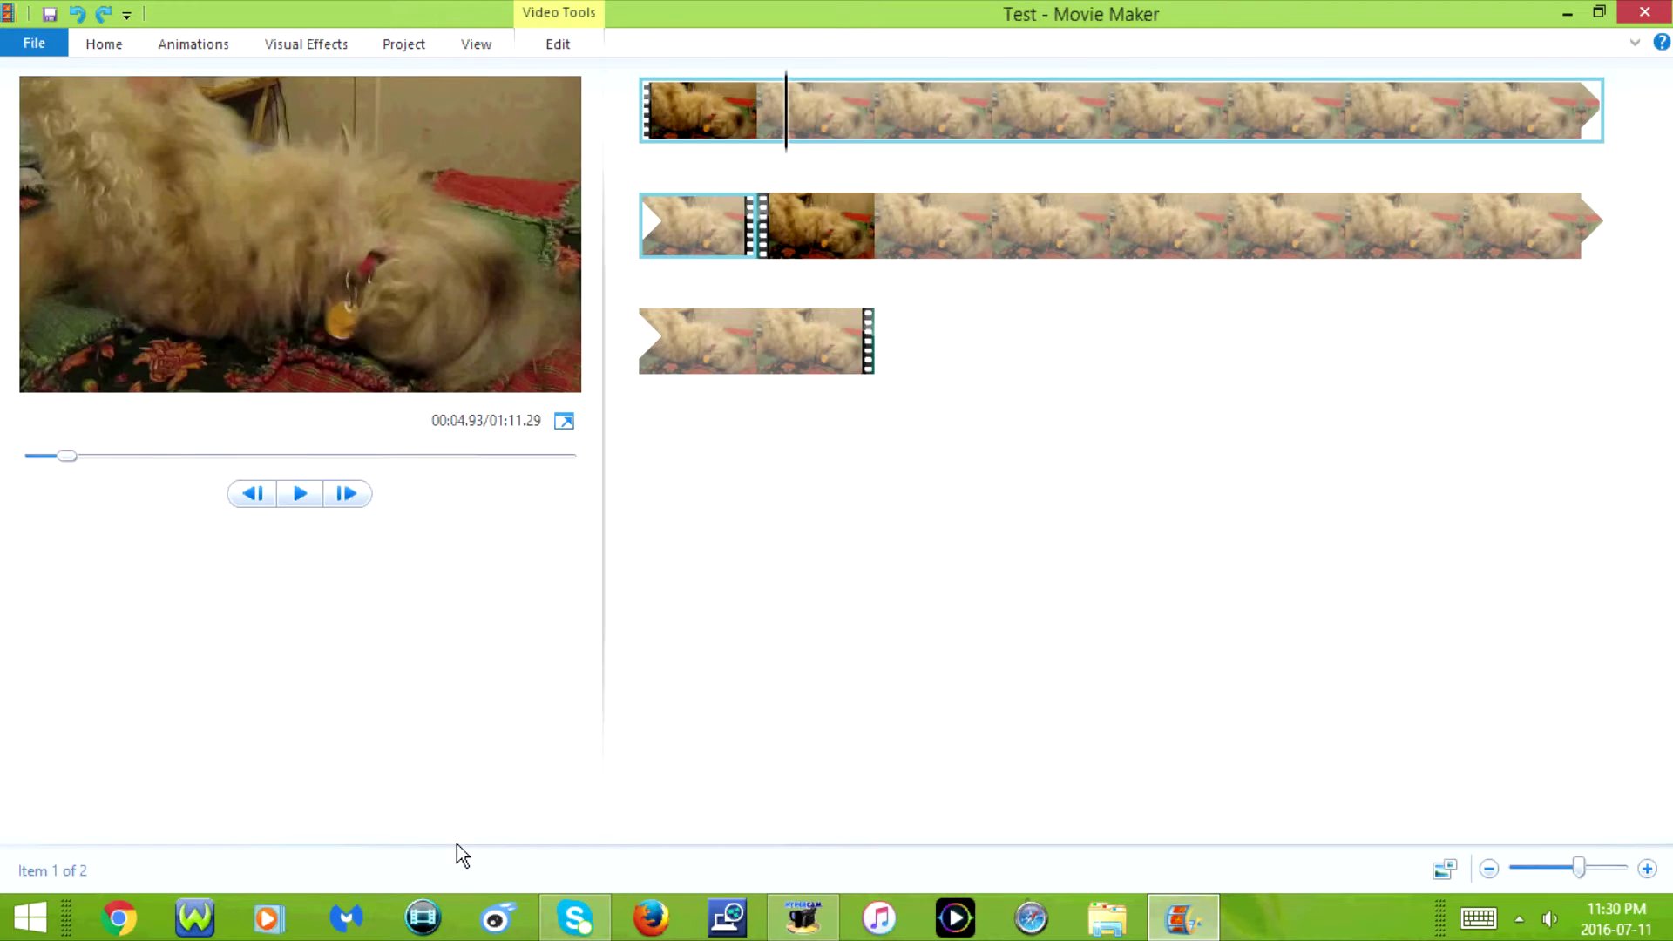
key("ctrl+F1")
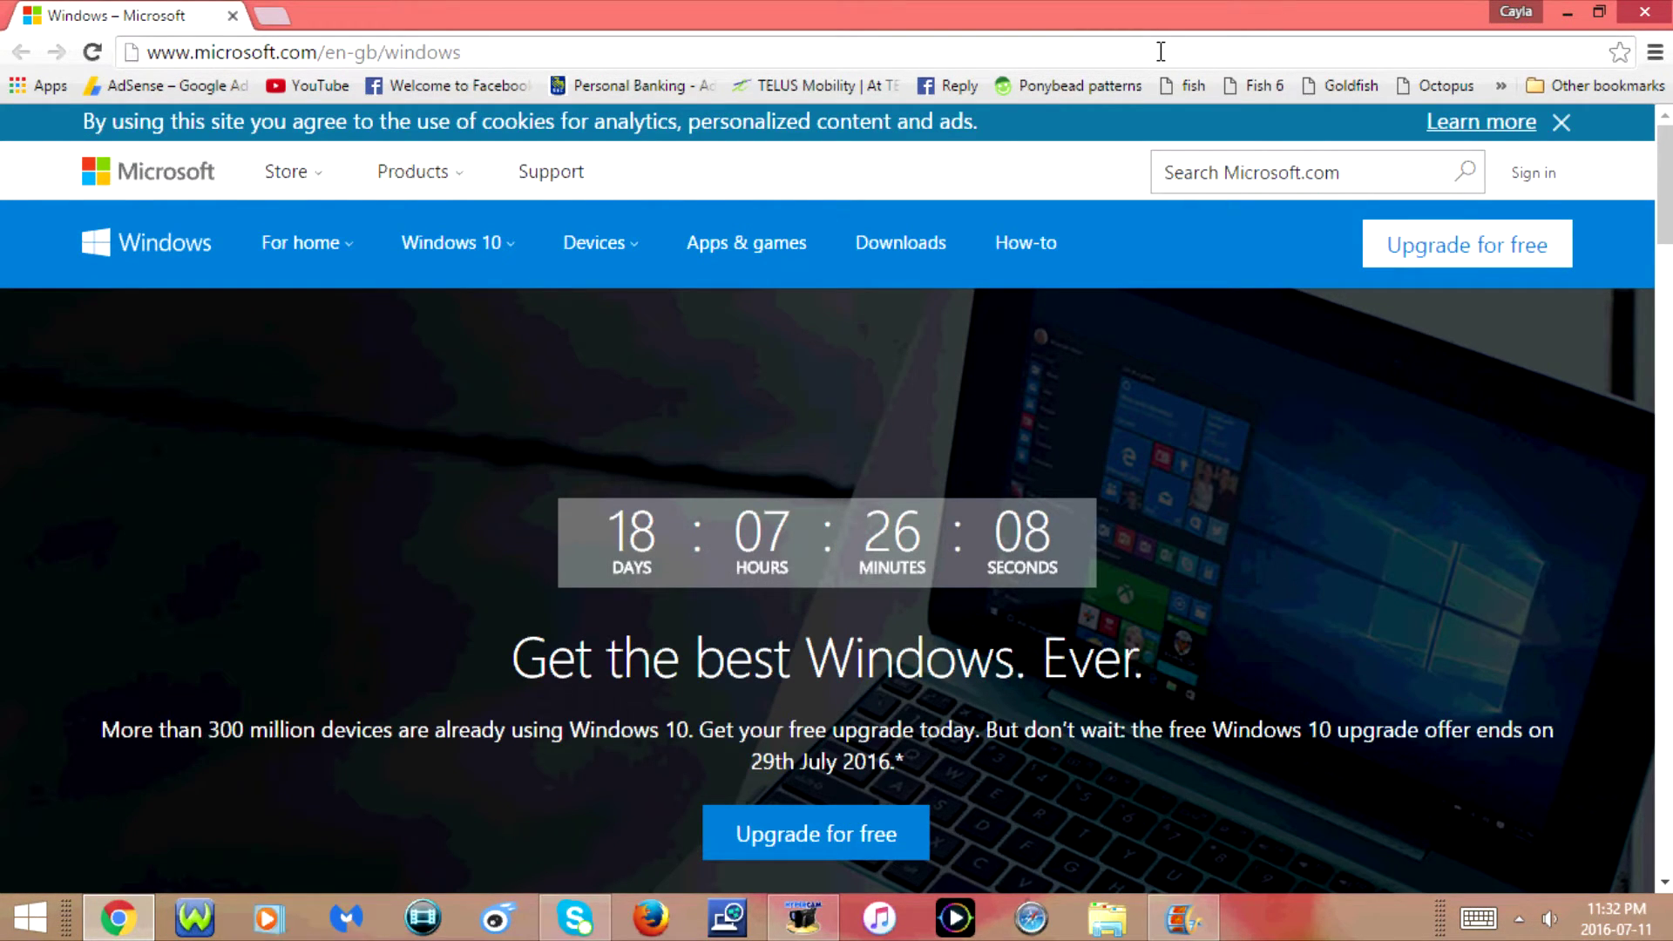
Step: Close the browser window showing the Microsoft Windows page and exit Movie Maker
left_click(1644, 14)
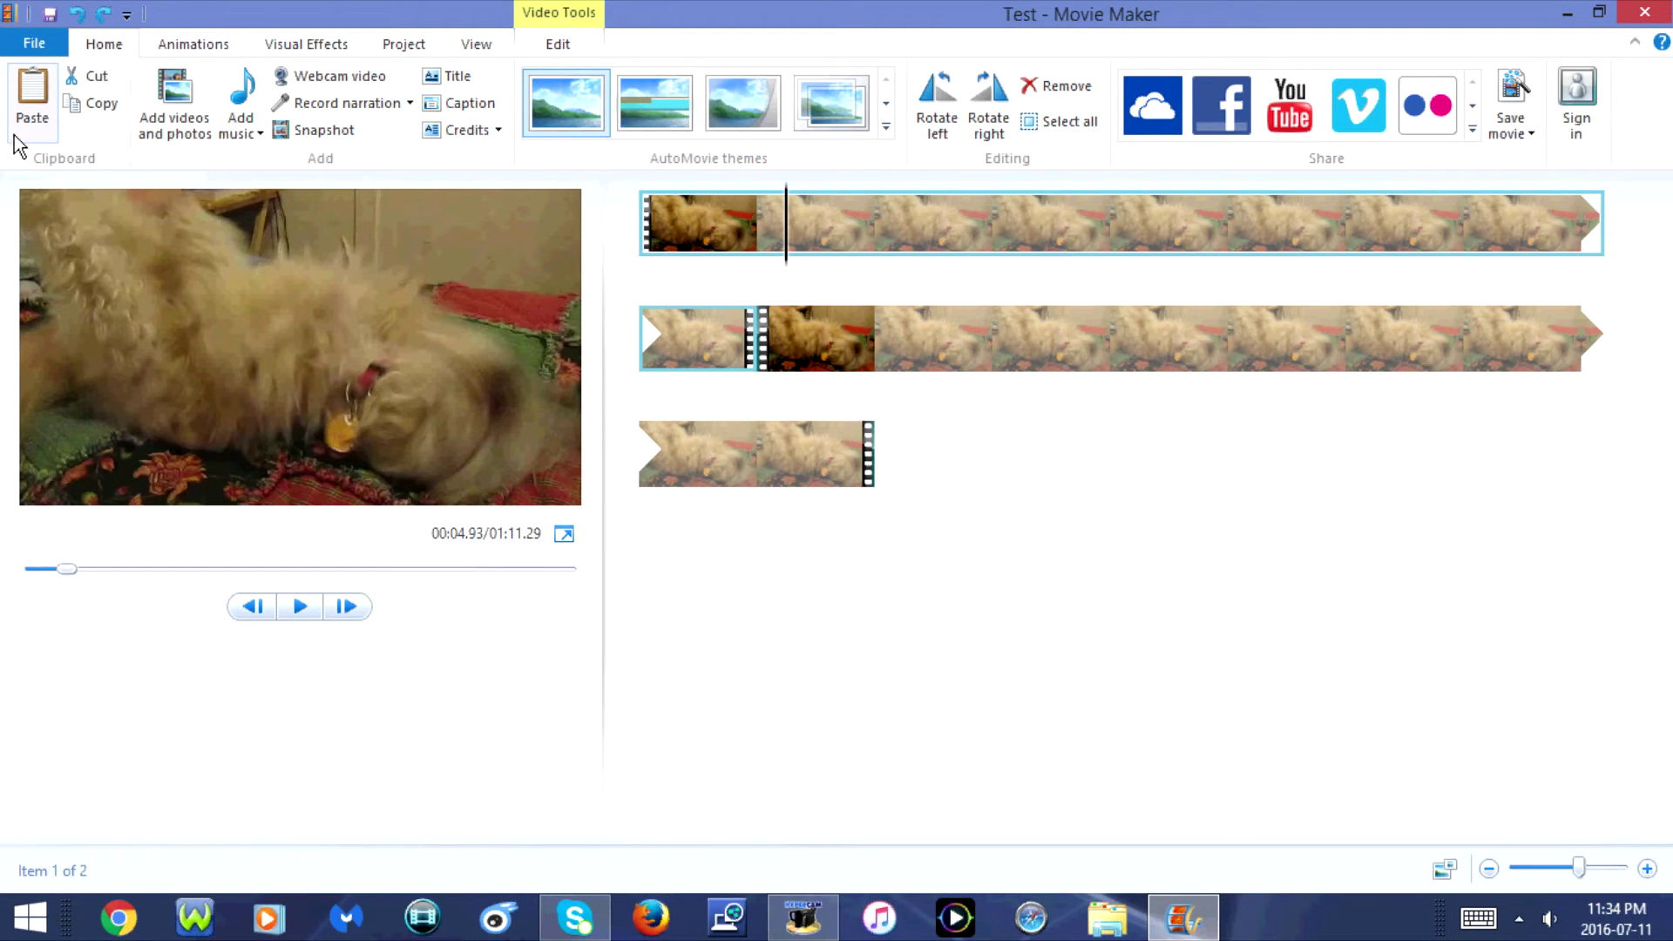
key("alt+F4")
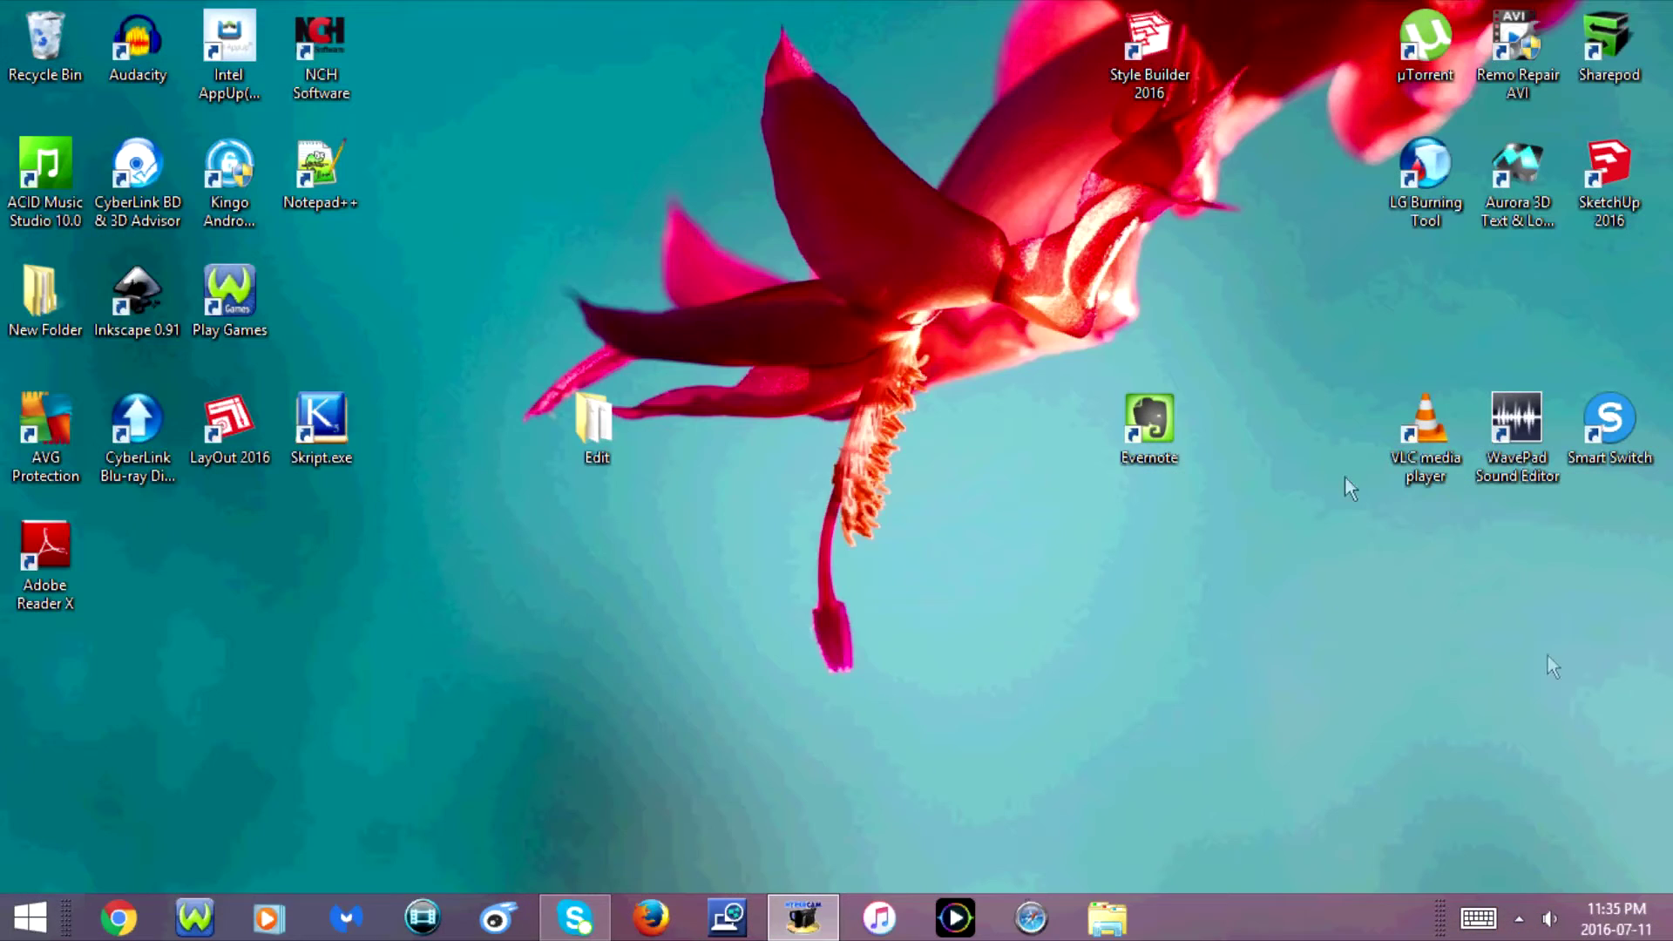